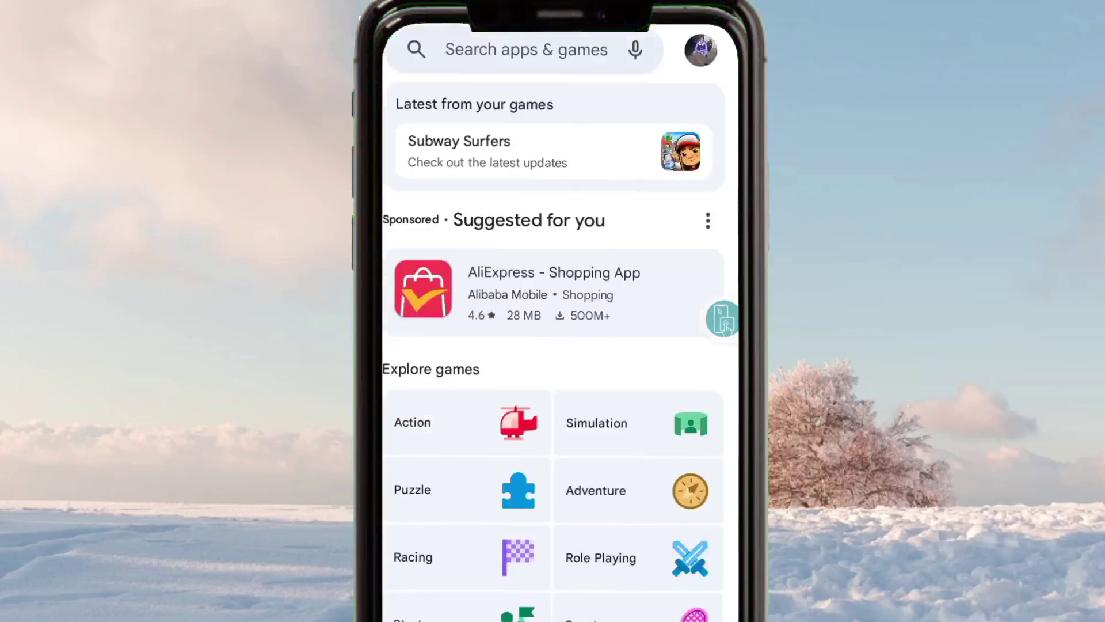
Search the Play Store for 'http injector' and launch HTTP Injector from its listing.
click(474, 37)
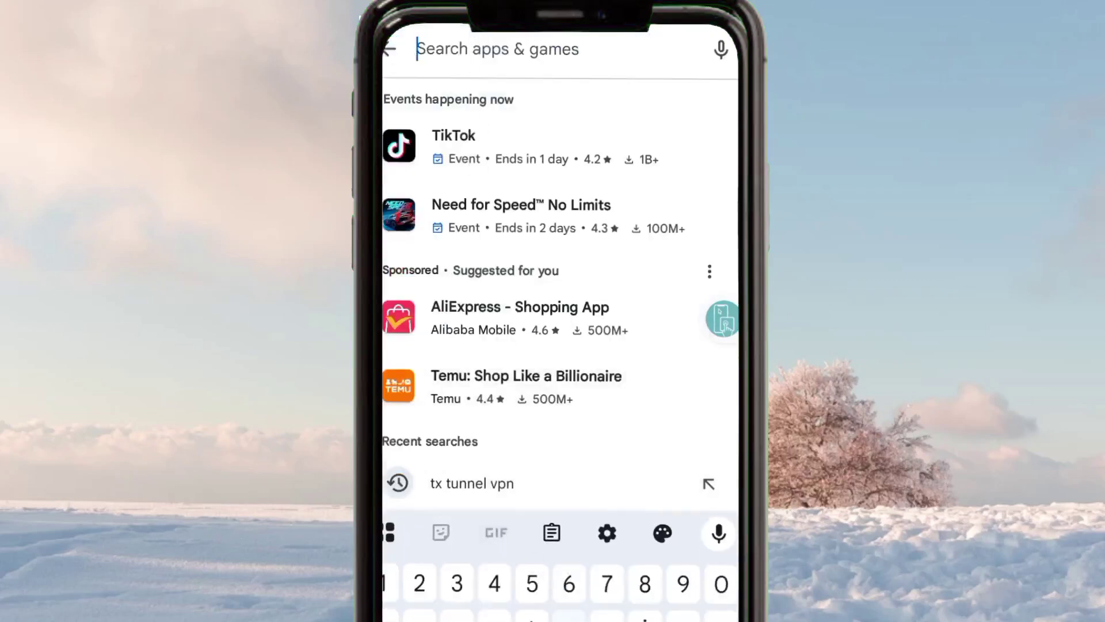
text(http)
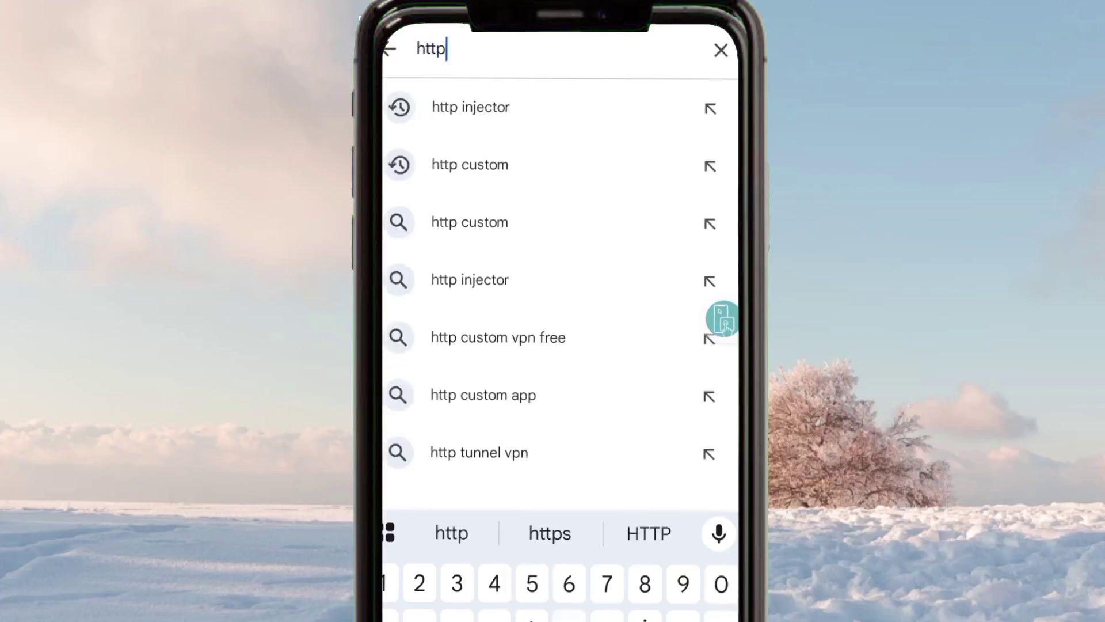
text( injector)
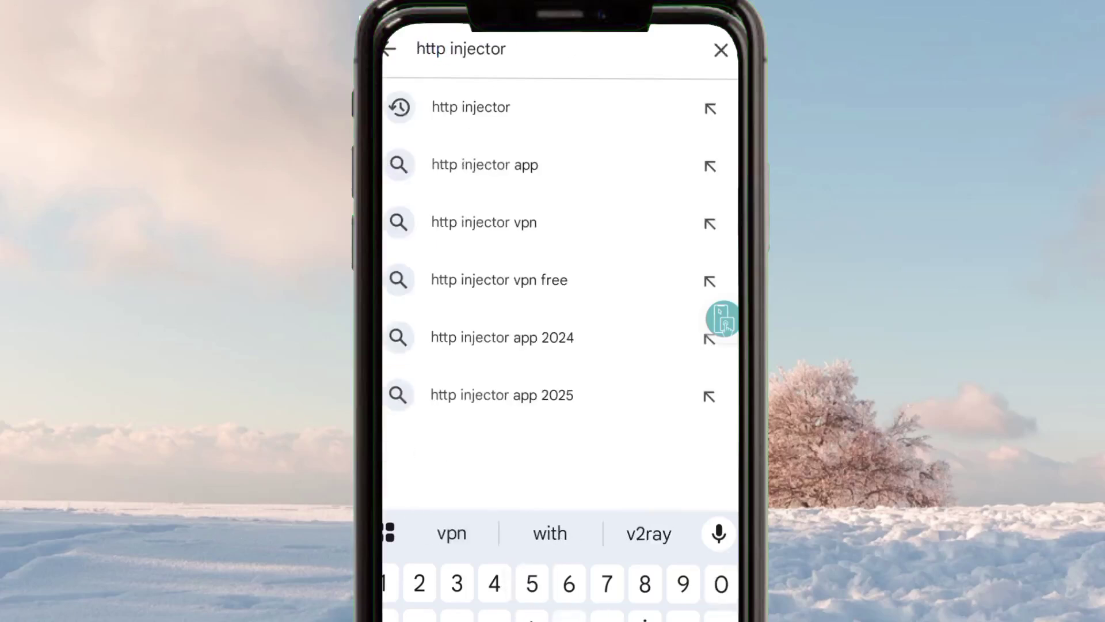
key(Return)
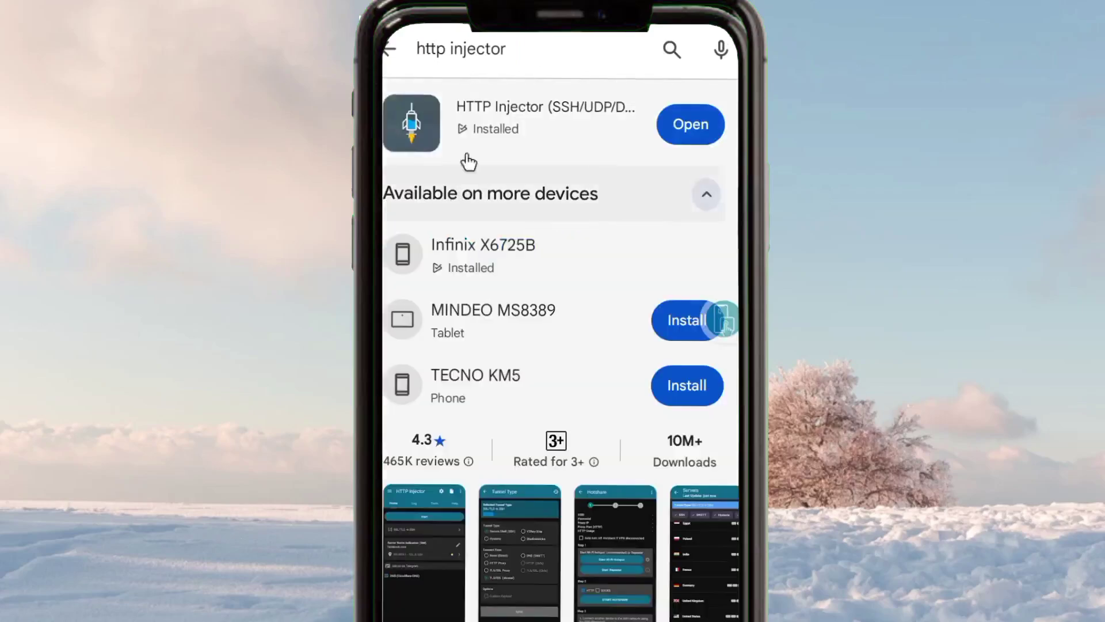
click(561, 139)
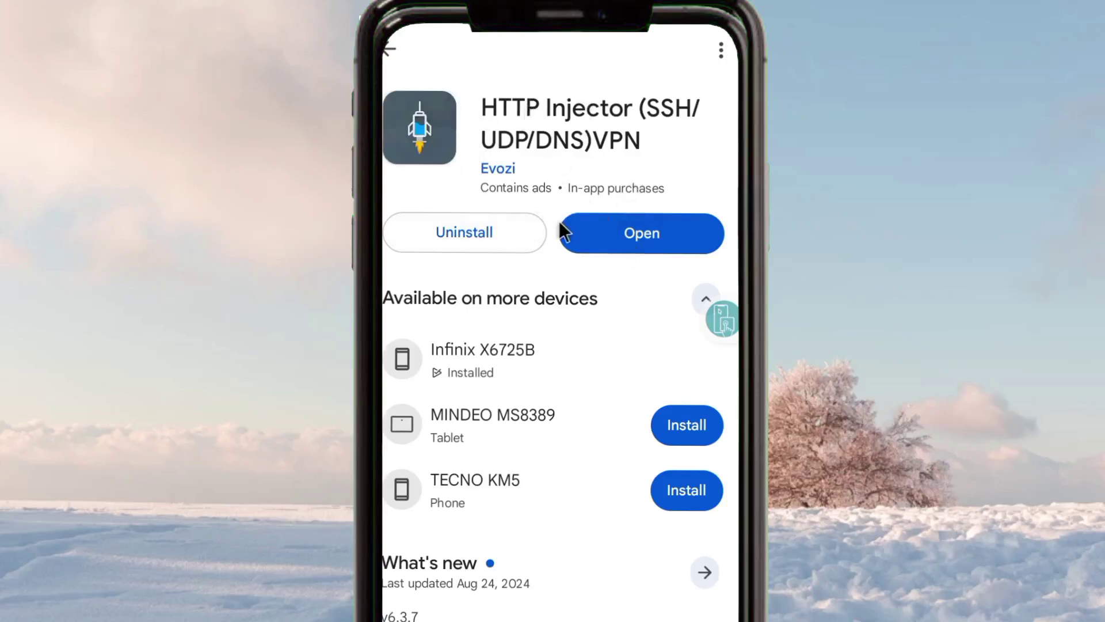
click(573, 230)
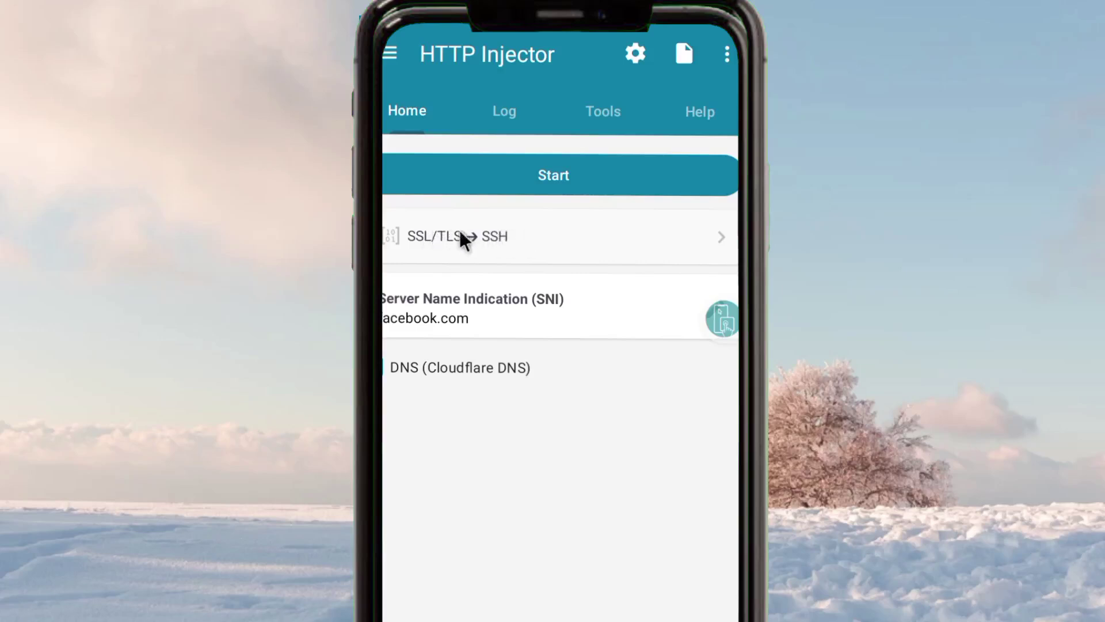
Switch the tunnel type from SSL/TLS → SSH to Hysteria and save it.
click(564, 236)
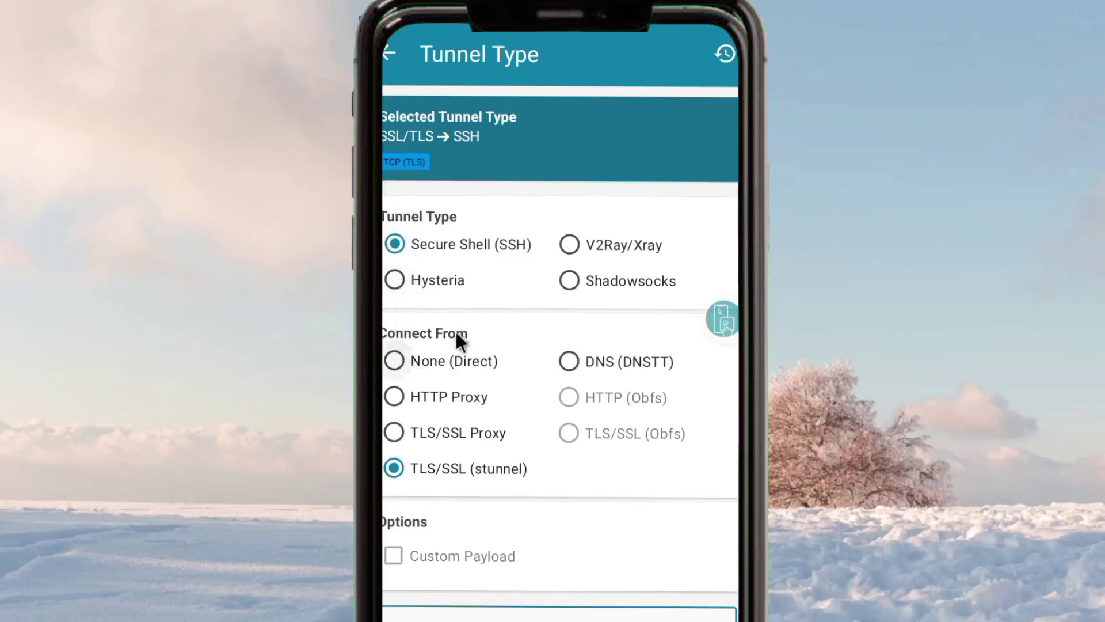
click(393, 281)
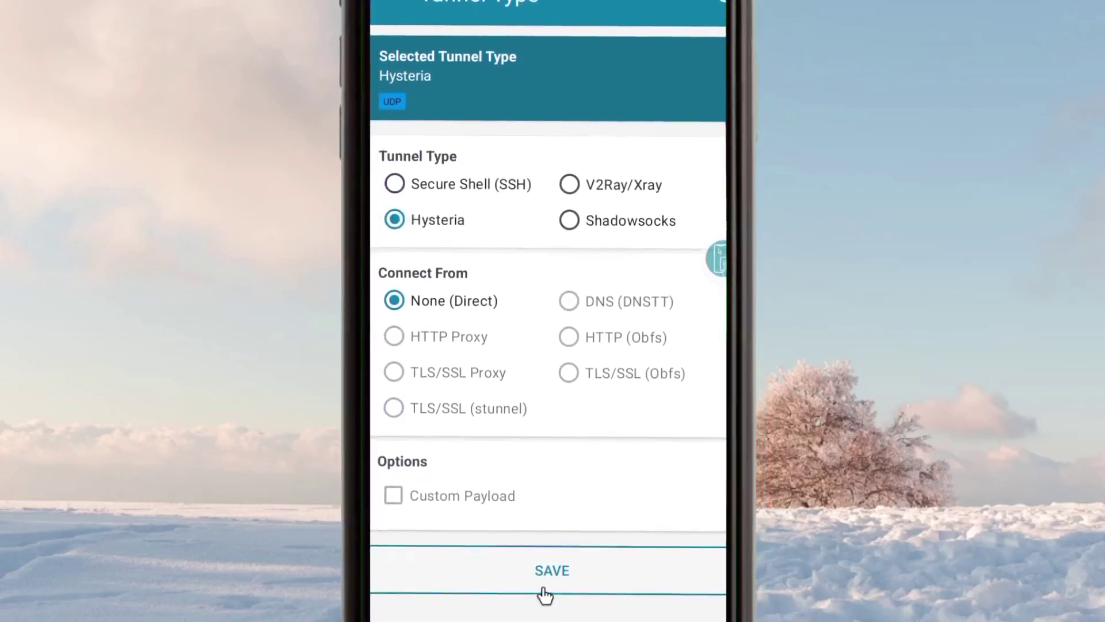
click(550, 582)
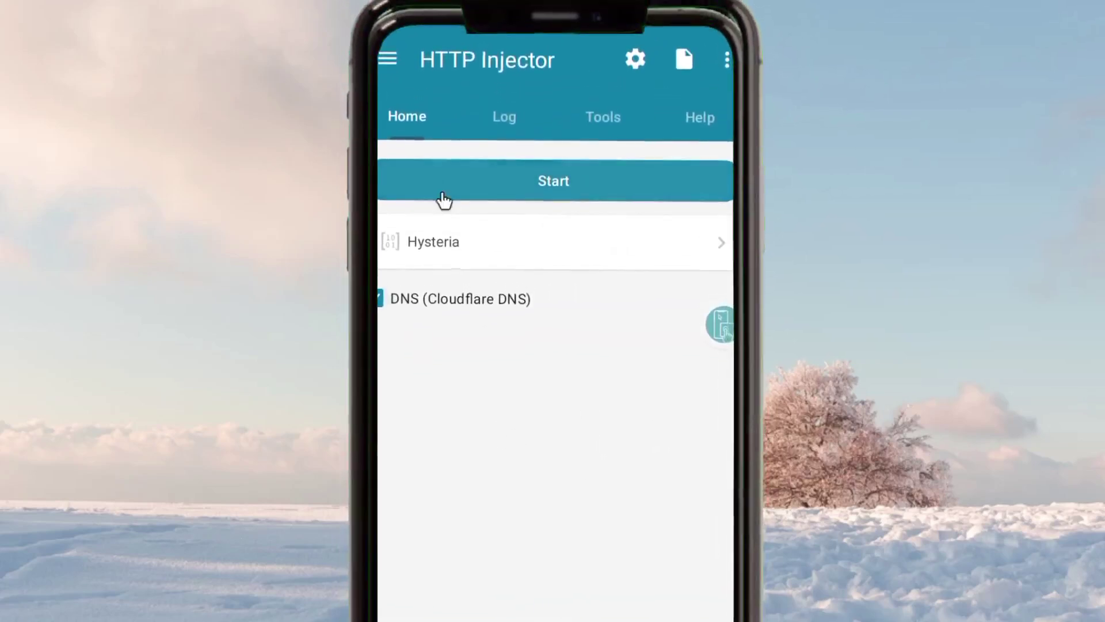
Review the empty Hysteria Settings fields, then return to the phone's home screen.
click(391, 48)
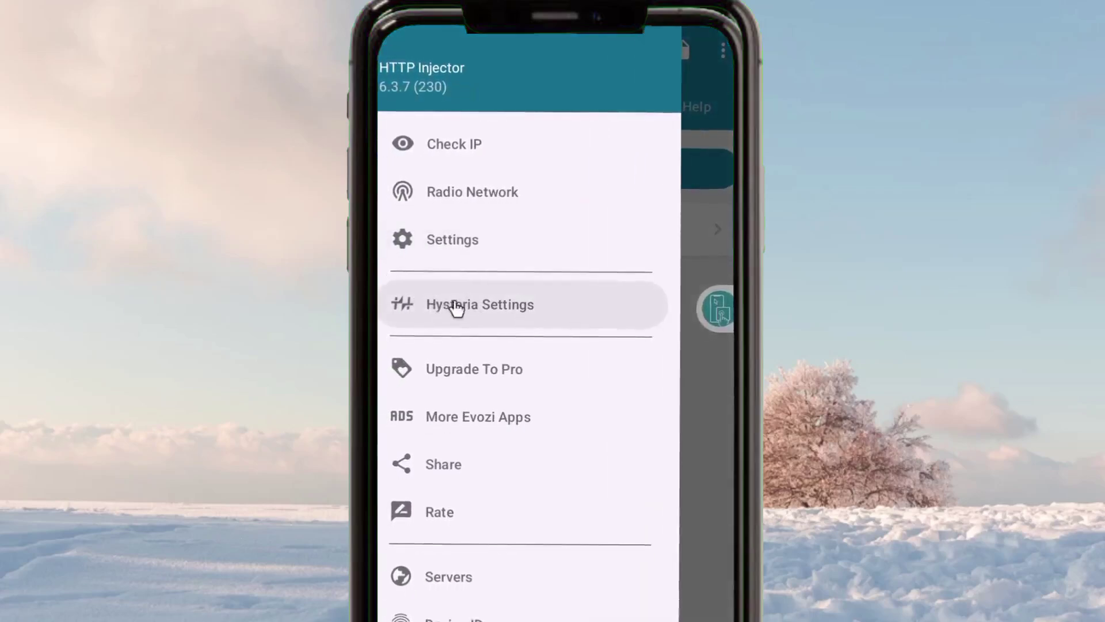
click(521, 304)
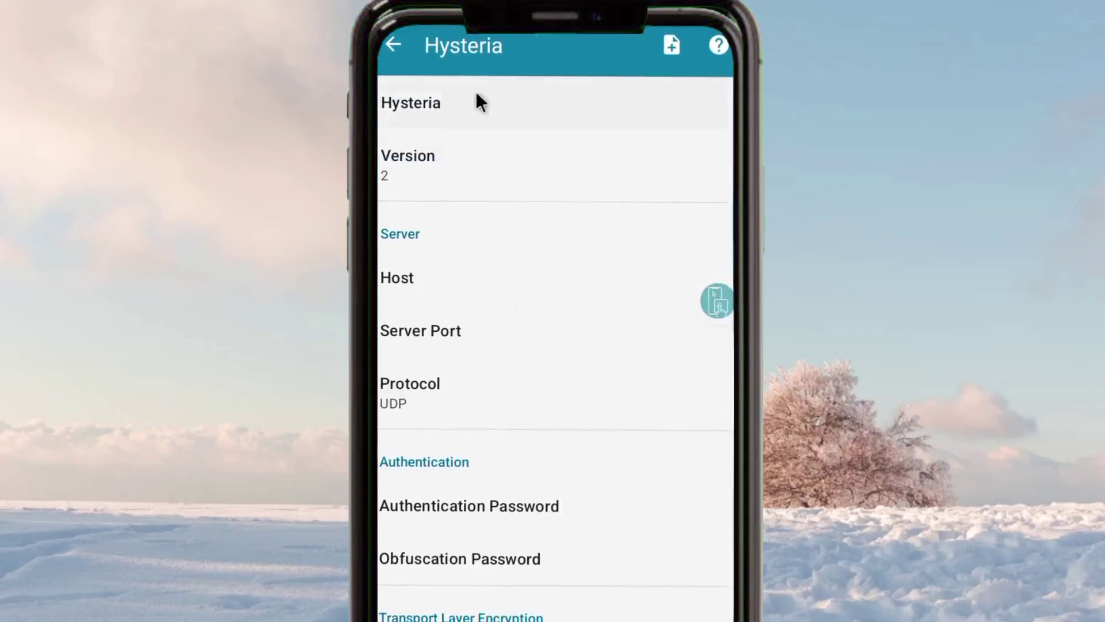
scroll(457, 409, down, 3)
scroll(457, 406, up, 2)
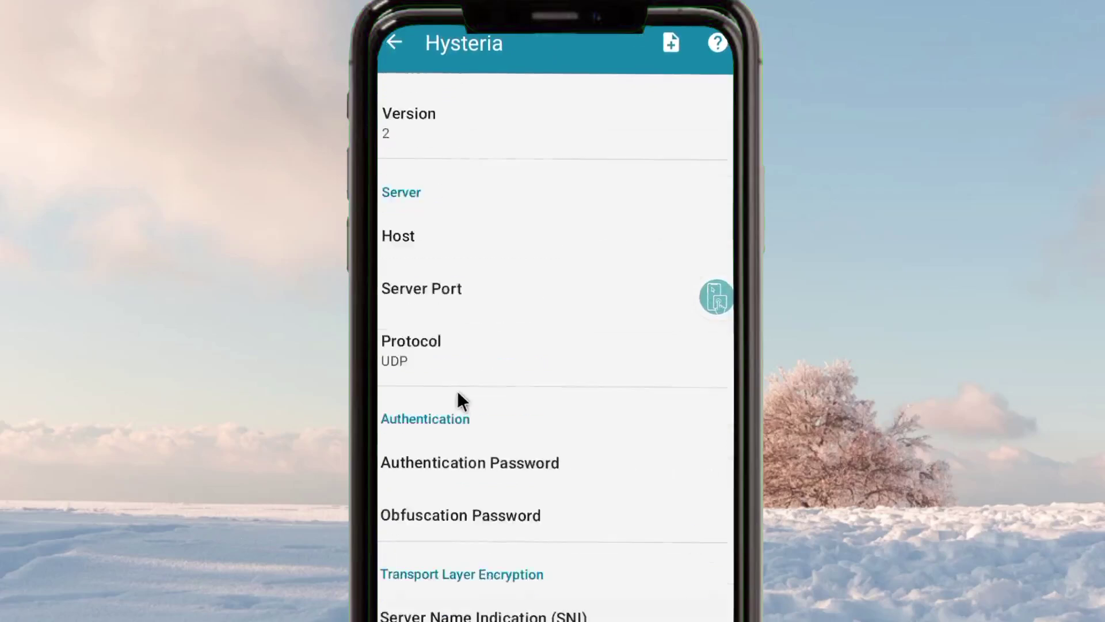
scroll(458, 374, up, 1)
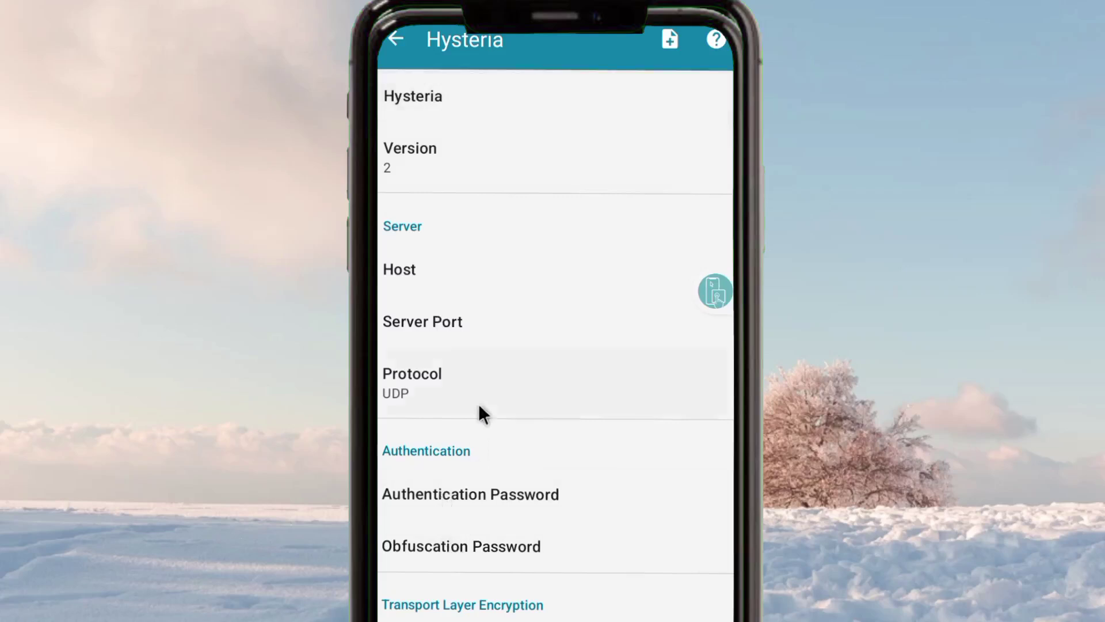
scroll(523, 604, down, 3)
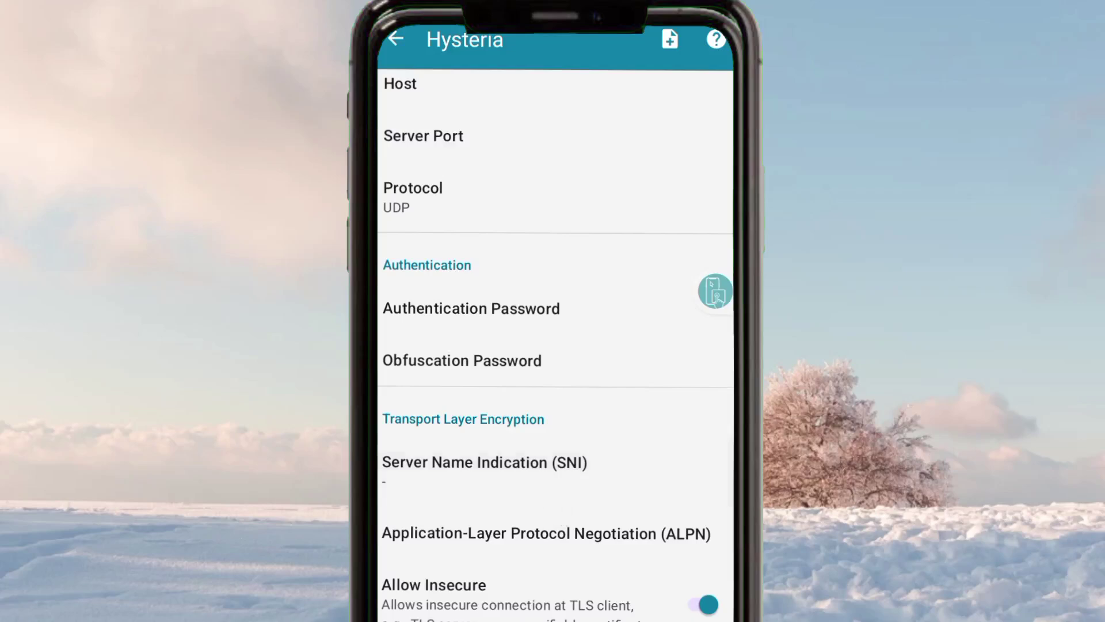
key(super)
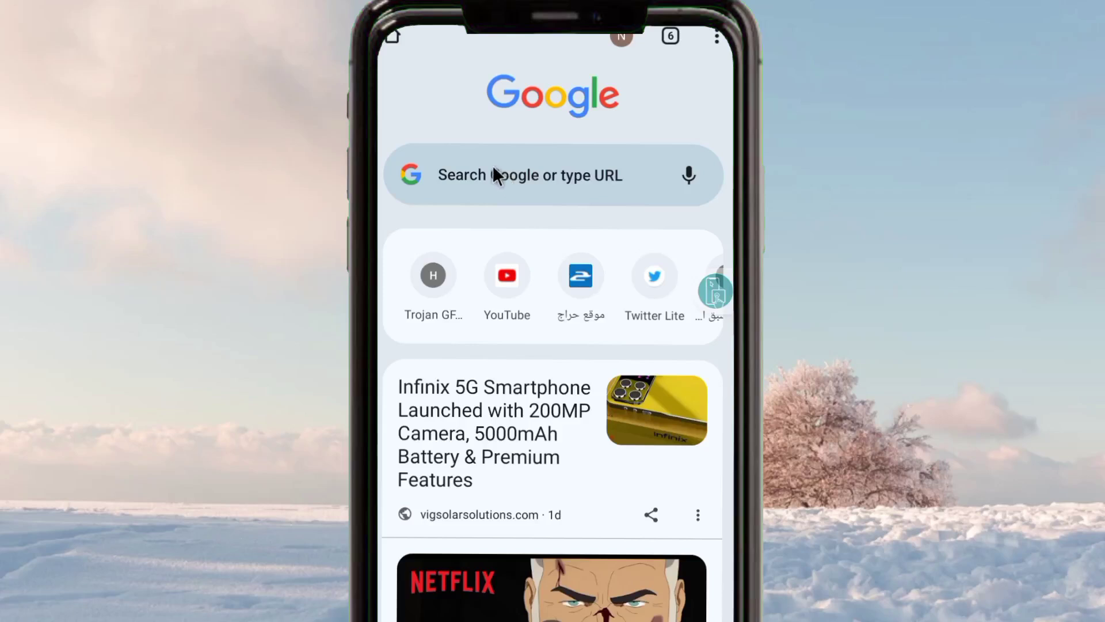
Load howdy.id in Chrome using the 'how' address autocomplete.
click(493, 165)
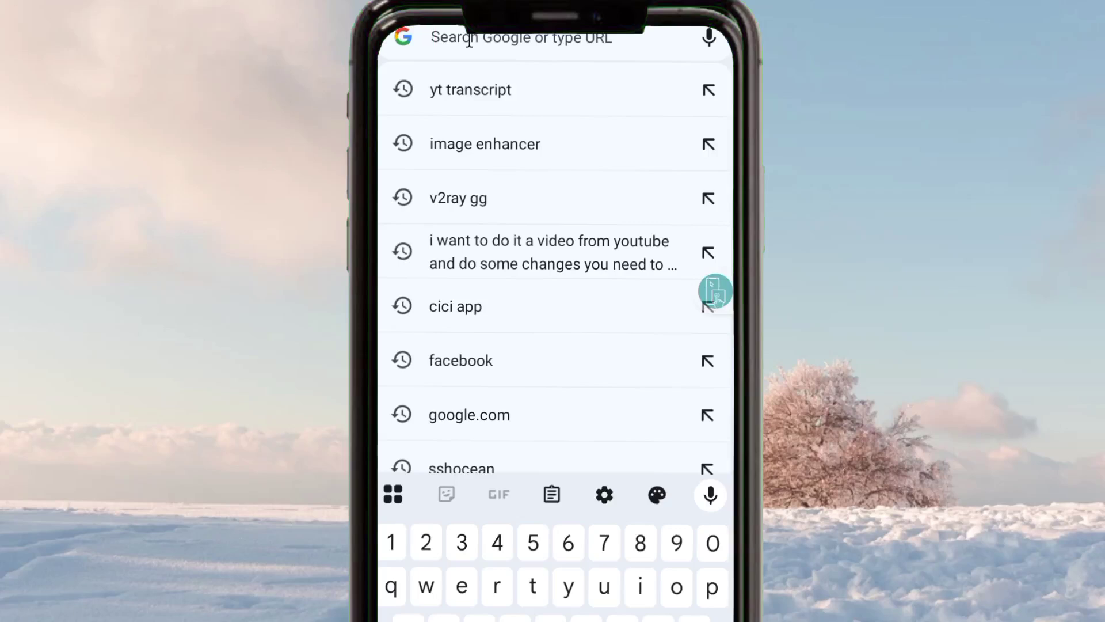
text(how)
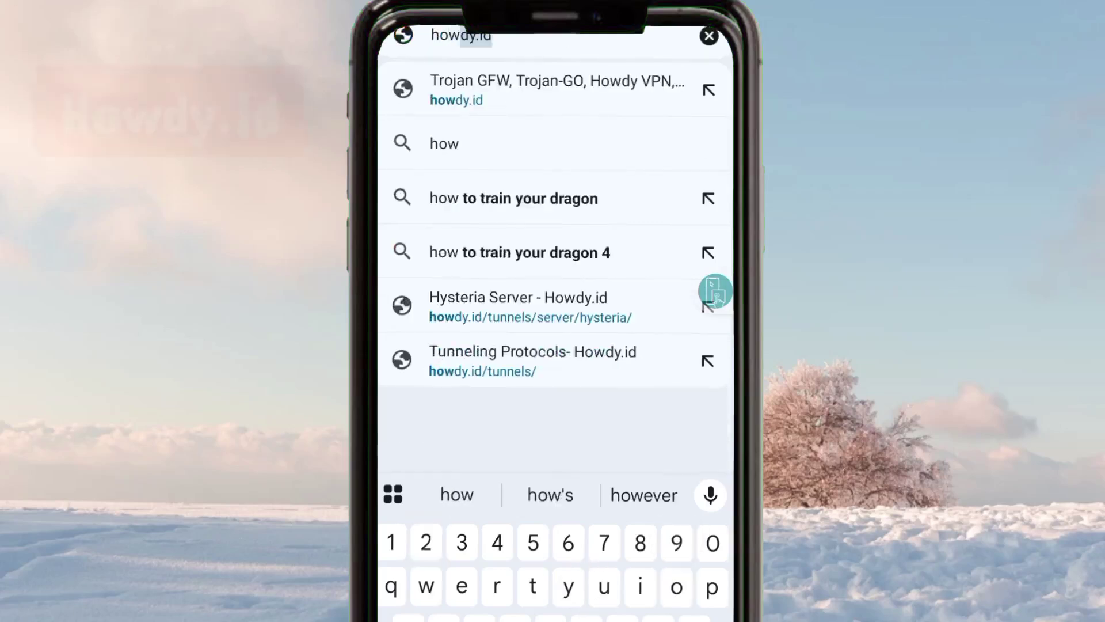
click(534, 36)
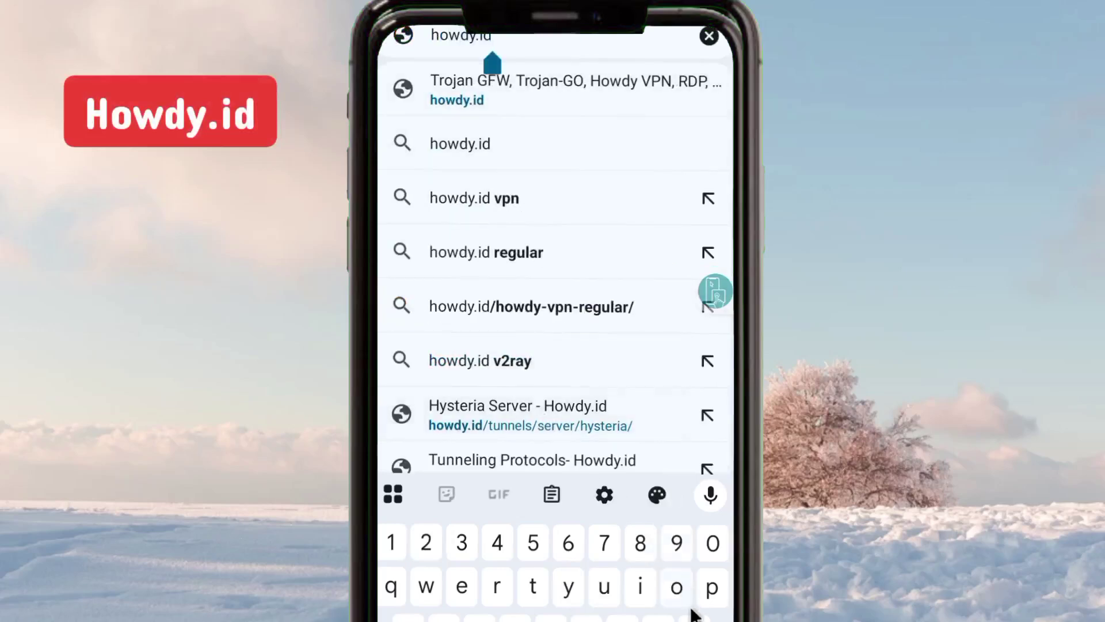
click(551, 66)
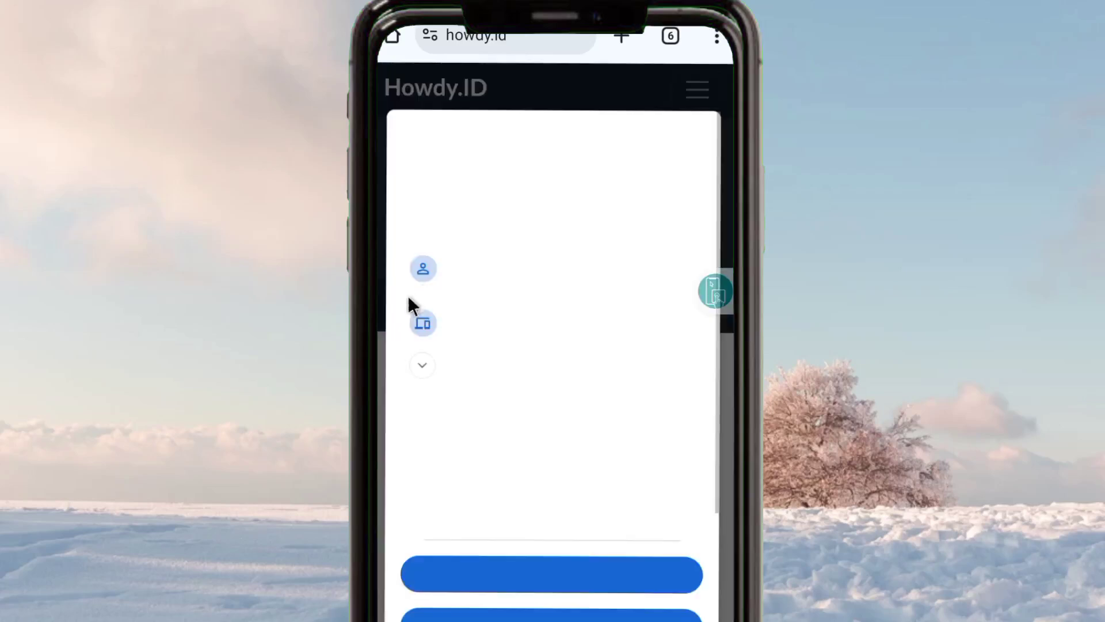
Dismiss the pop-up and open the site's Tunnels section from its menu.
click(593, 575)
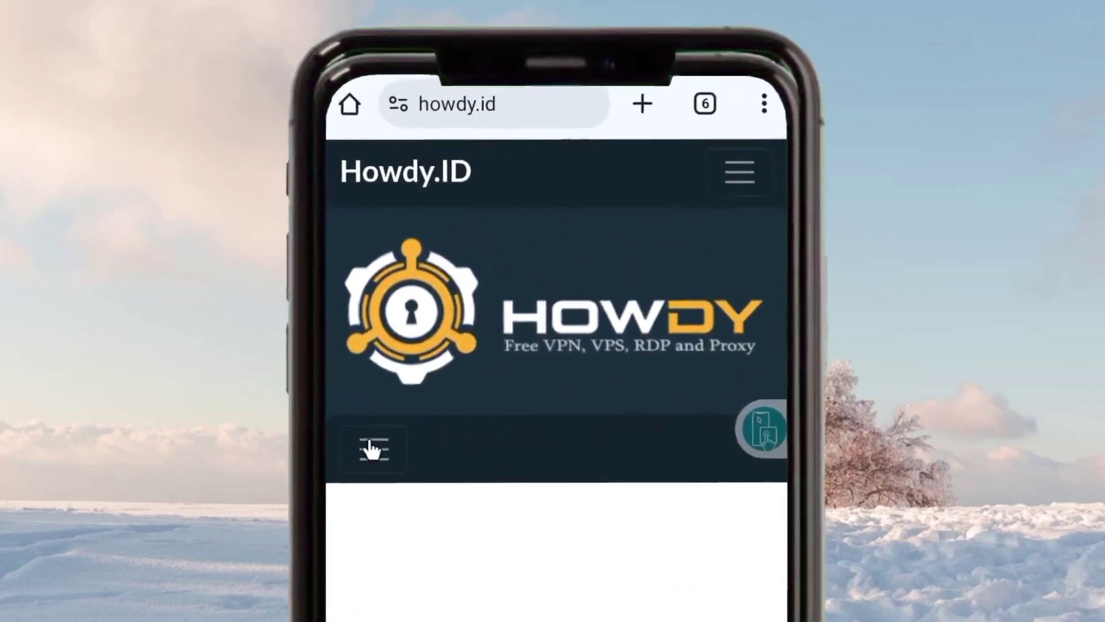
click(371, 449)
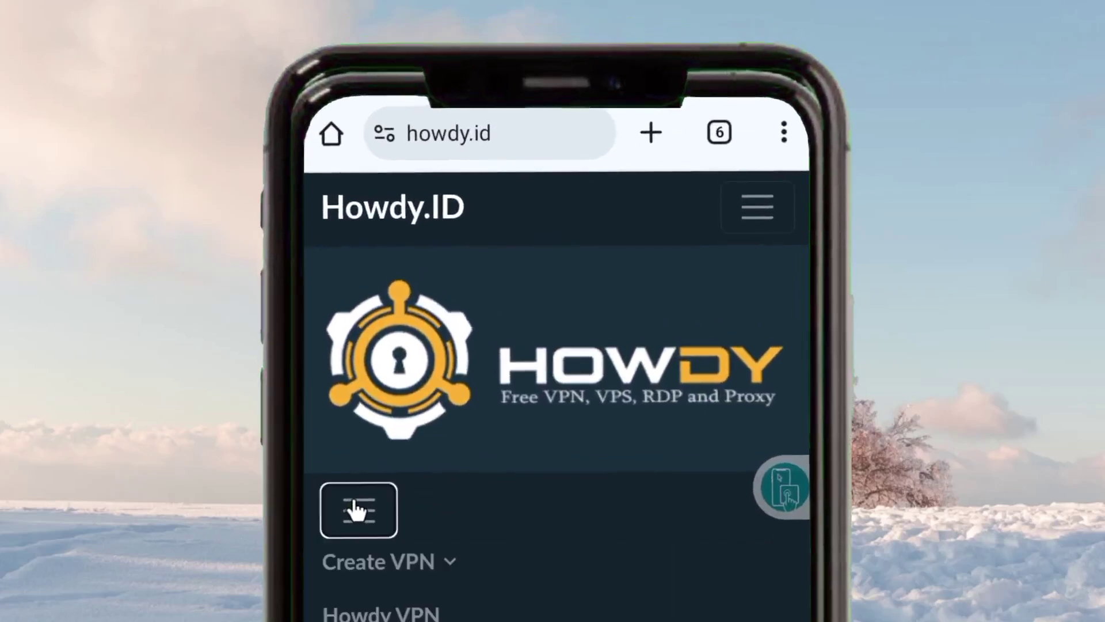
scroll(355, 509, down, 5)
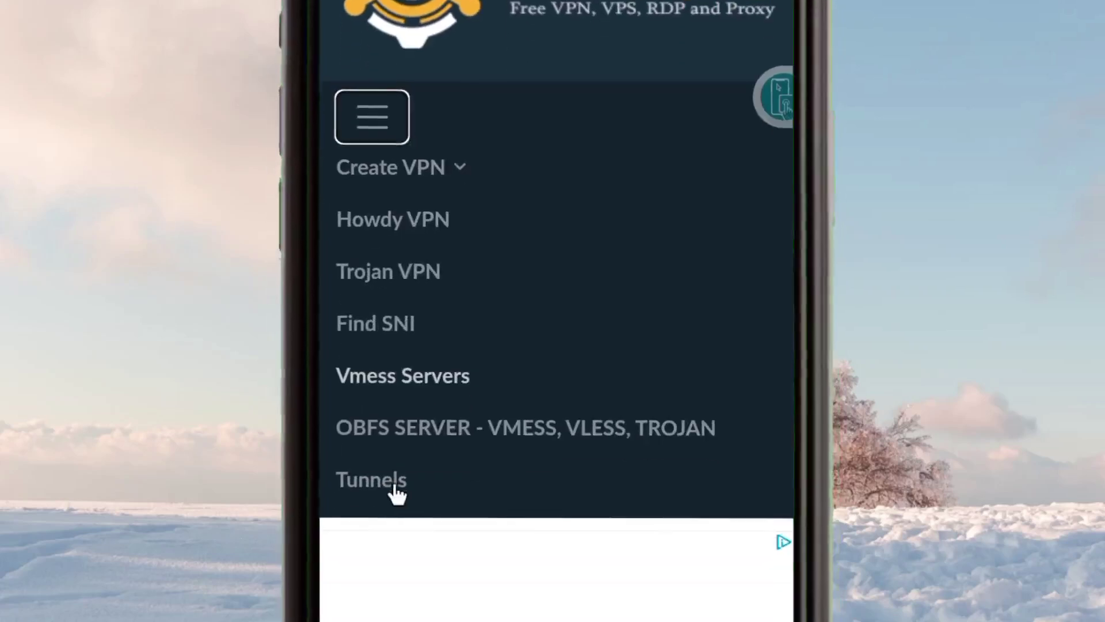
click(366, 486)
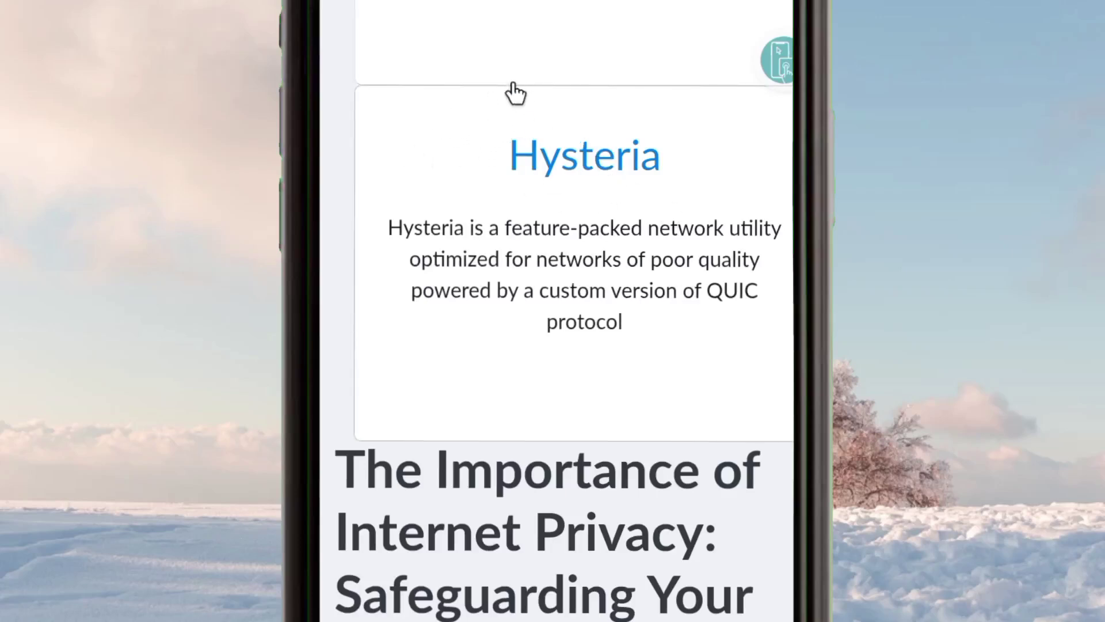
Open the Hysteria server page and scroll to its Hysteria Server section.
scroll(514, 92, up, 5)
scroll(514, 92, down, 6)
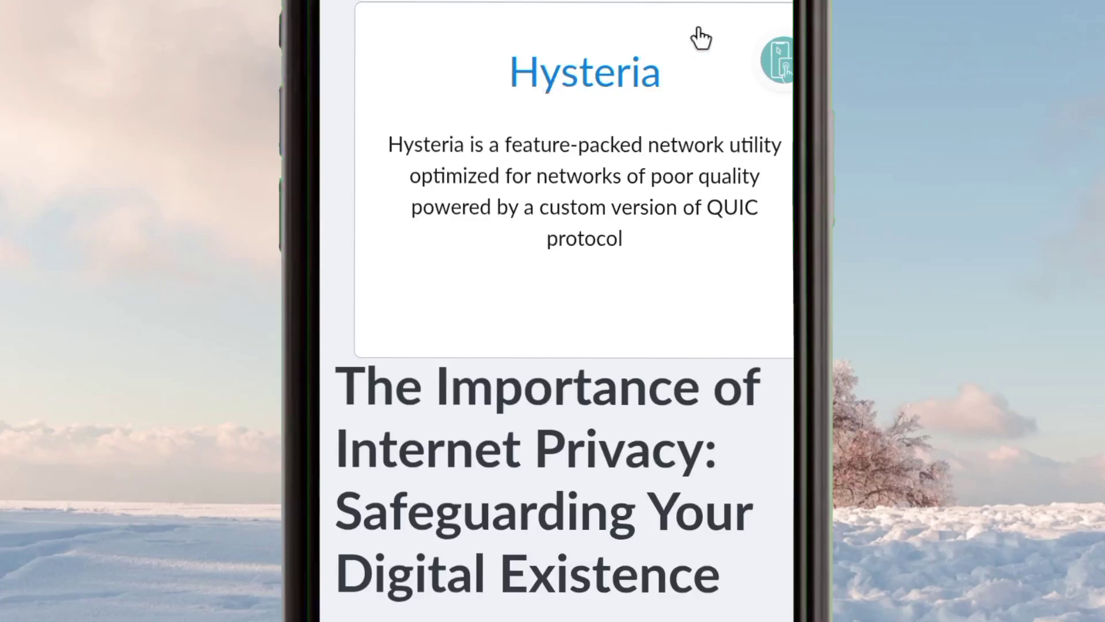
click(680, 8)
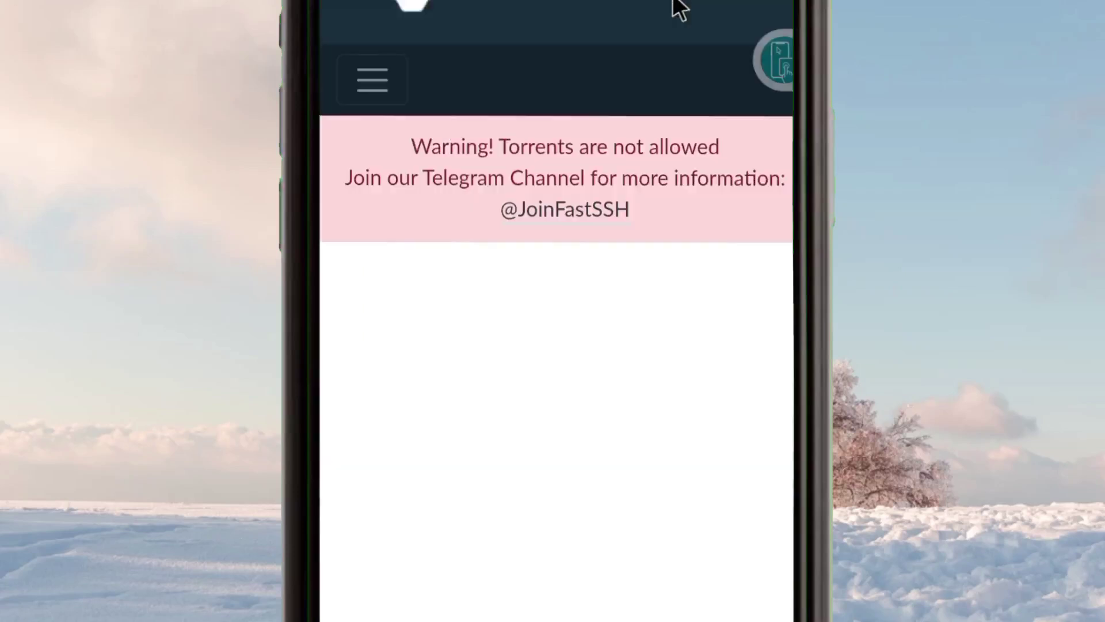
scroll(662, 34, down, 10)
scroll(650, 115, down, 2)
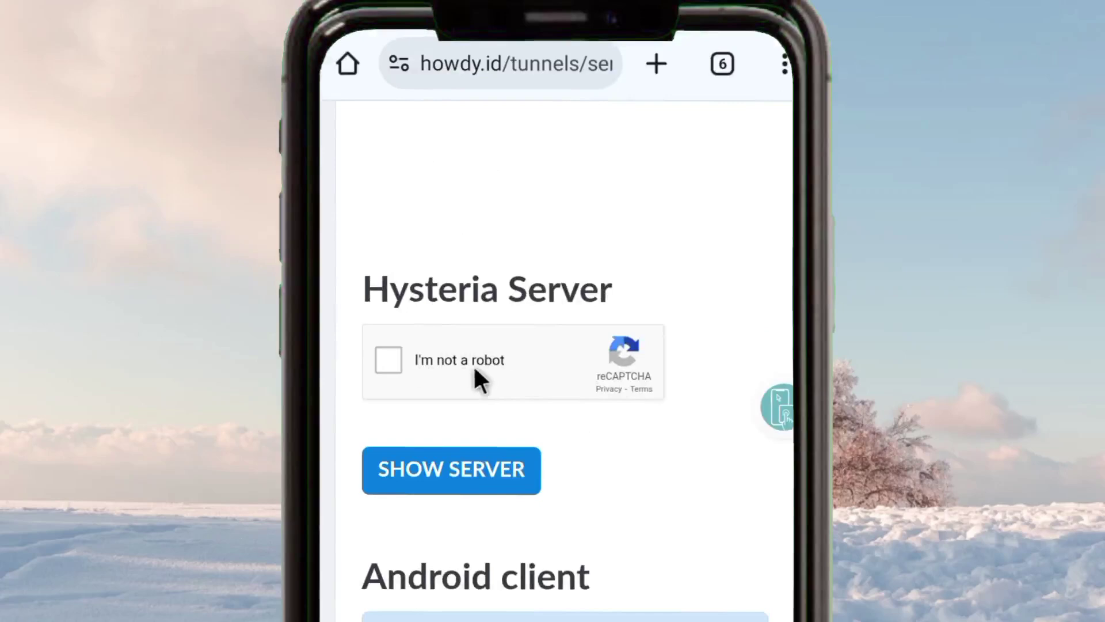
Pass the reCAPTCHA, show the server details, and copy the full hy2 NekoBox link.
click(427, 365)
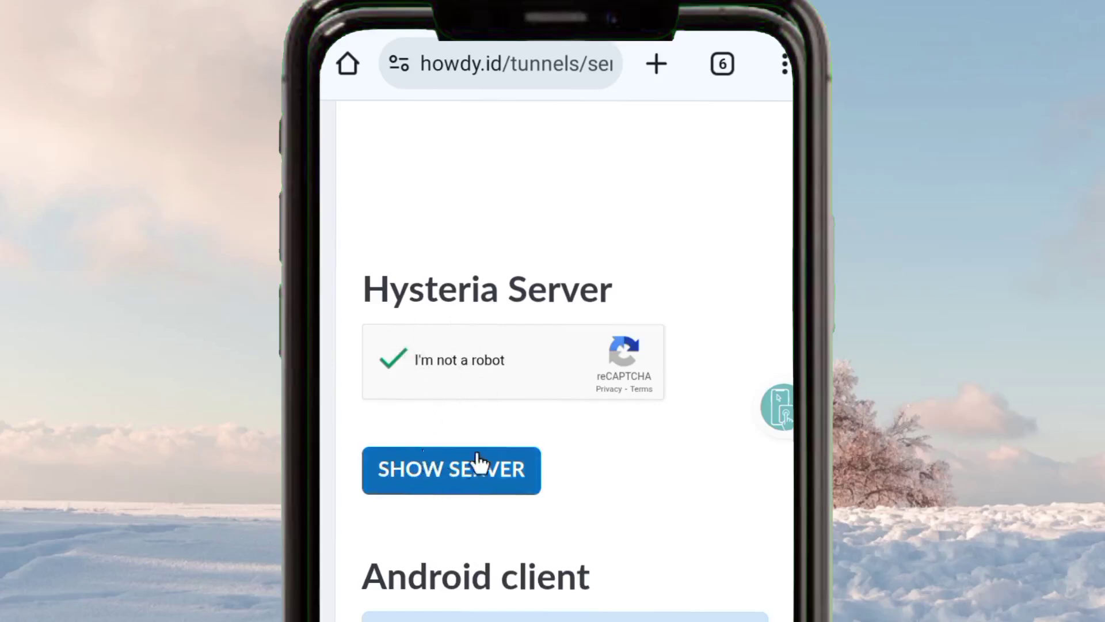
click(432, 476)
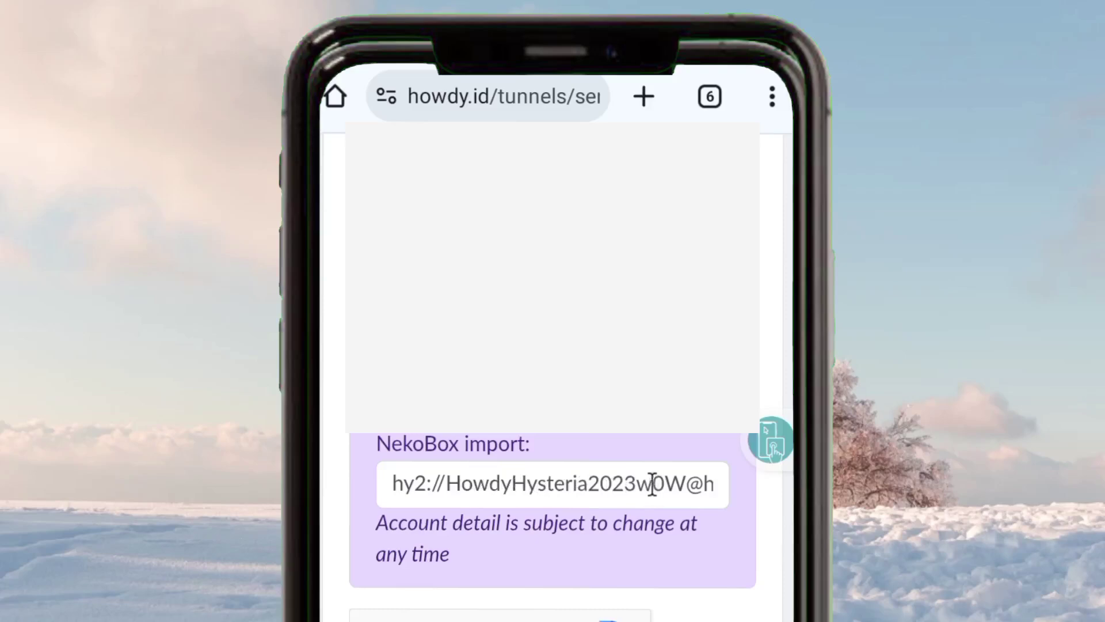
drag(652, 485, 491, 474)
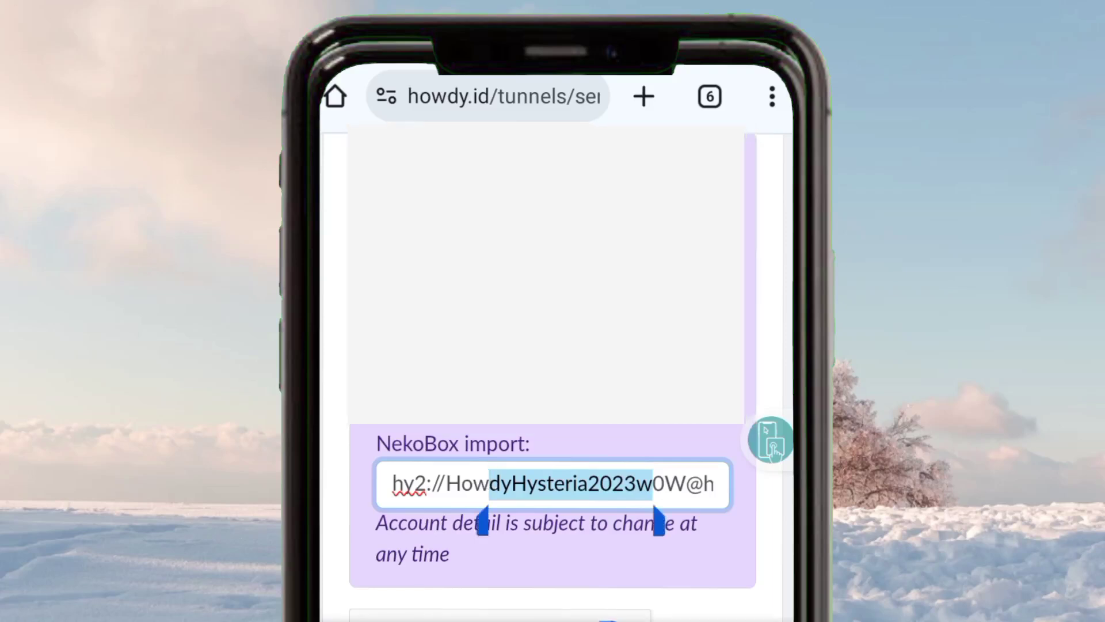
double_click(491, 482)
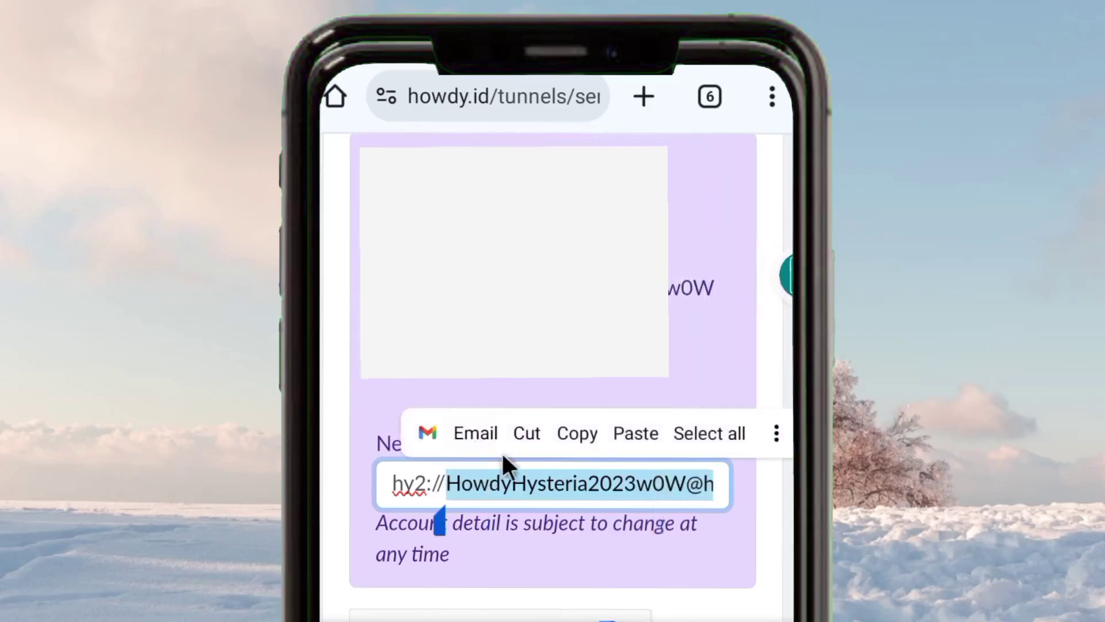
click(695, 430)
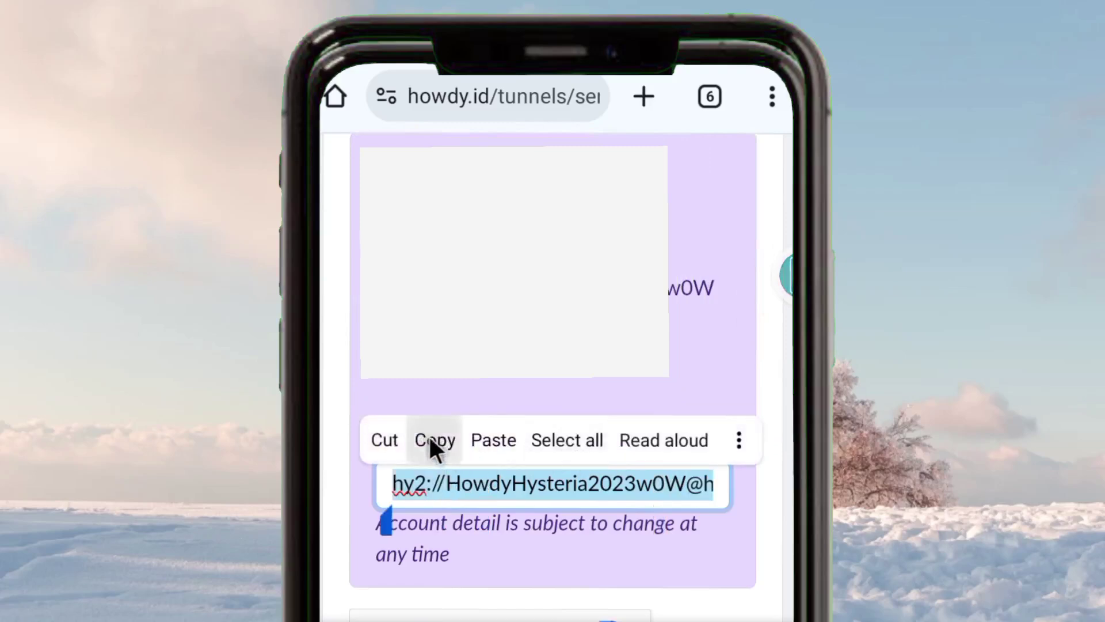
click(429, 439)
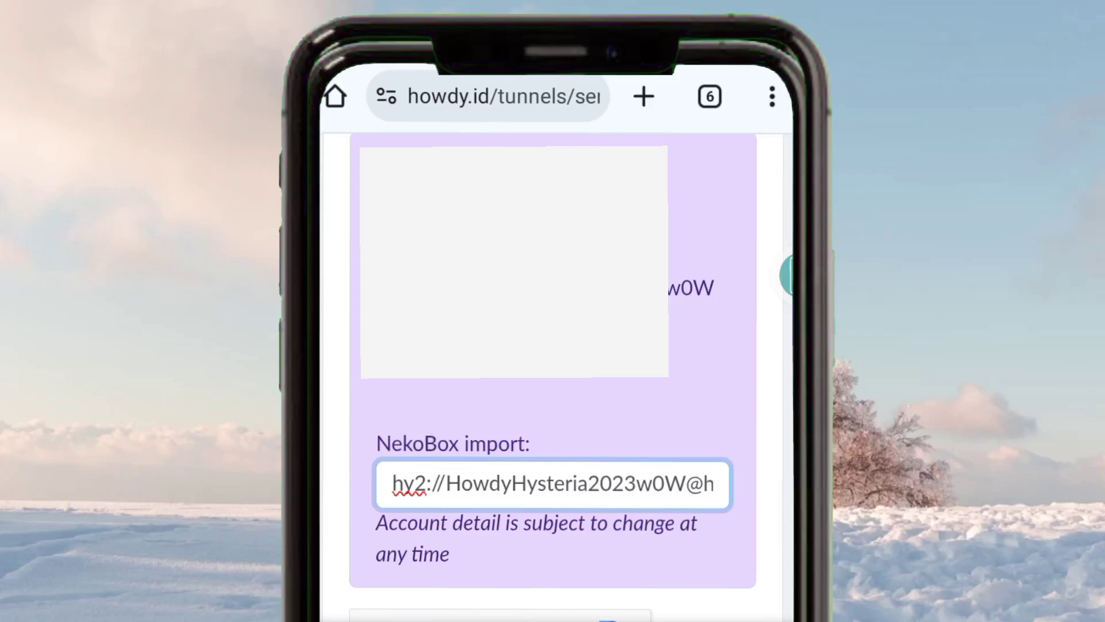
Find HTTP Injector by searching 'Ht' in the app drawer and launch it.
key(super)
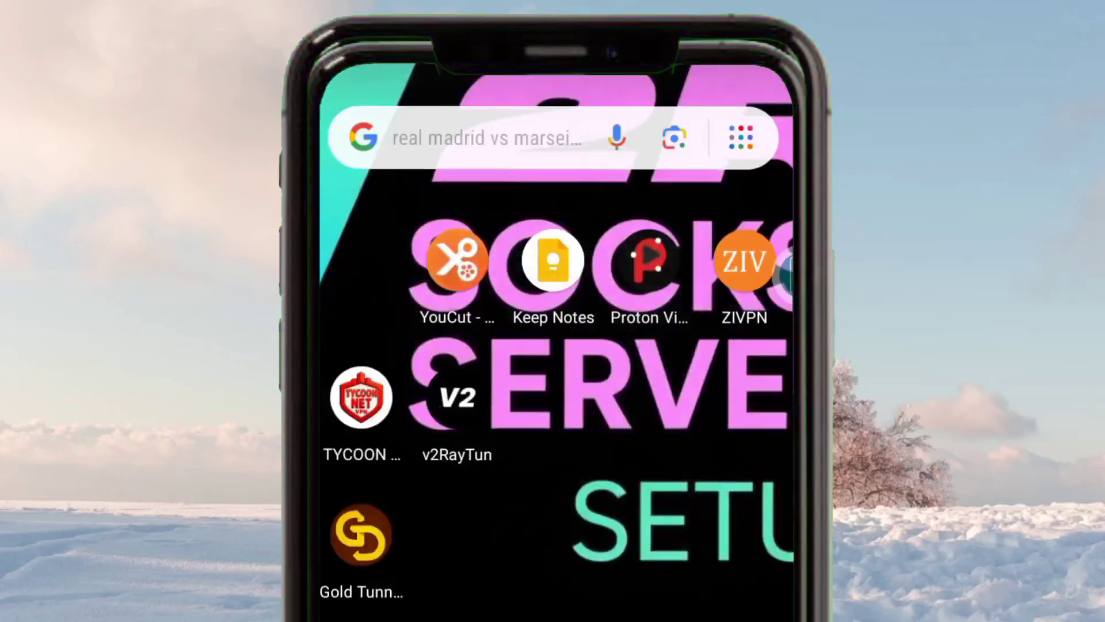
scroll(636, 498, down, 2)
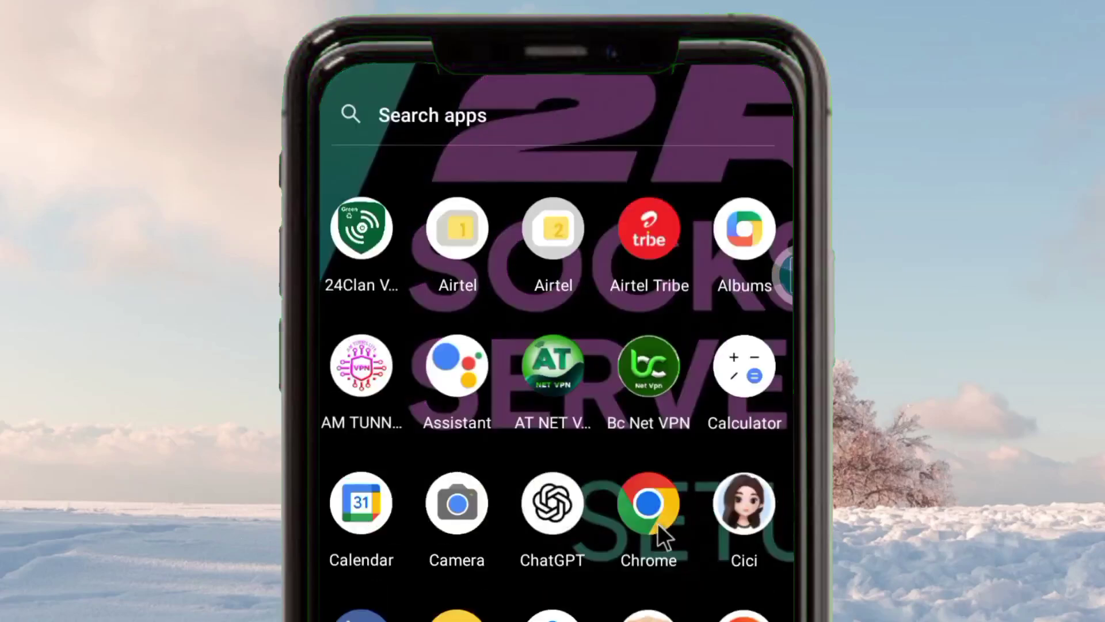
scroll(593, 544, down, 8)
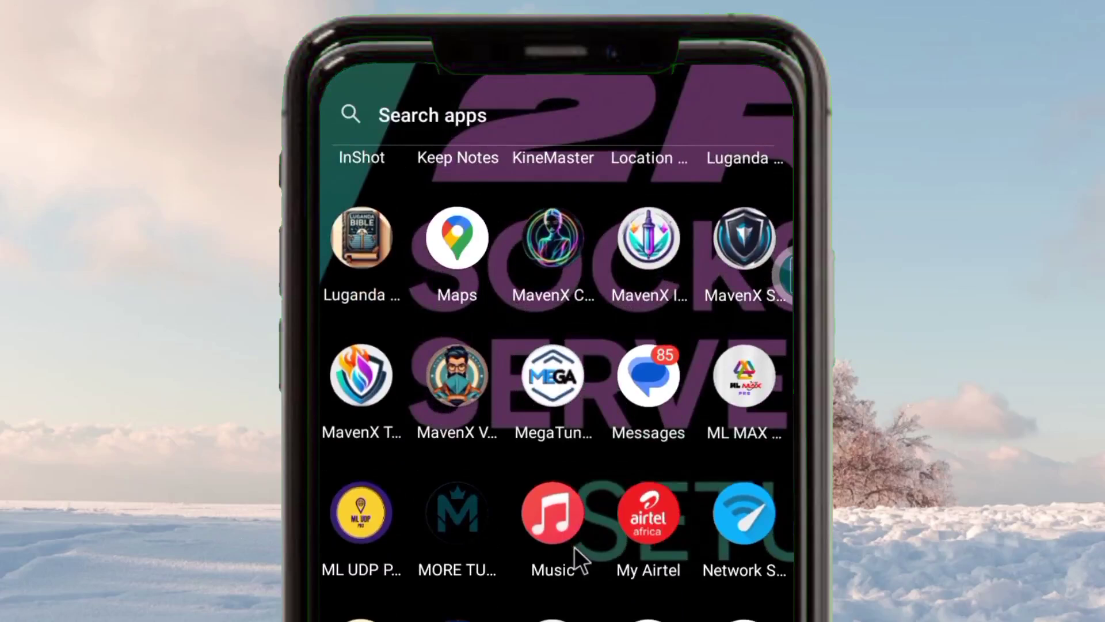
key(ctrl+f)
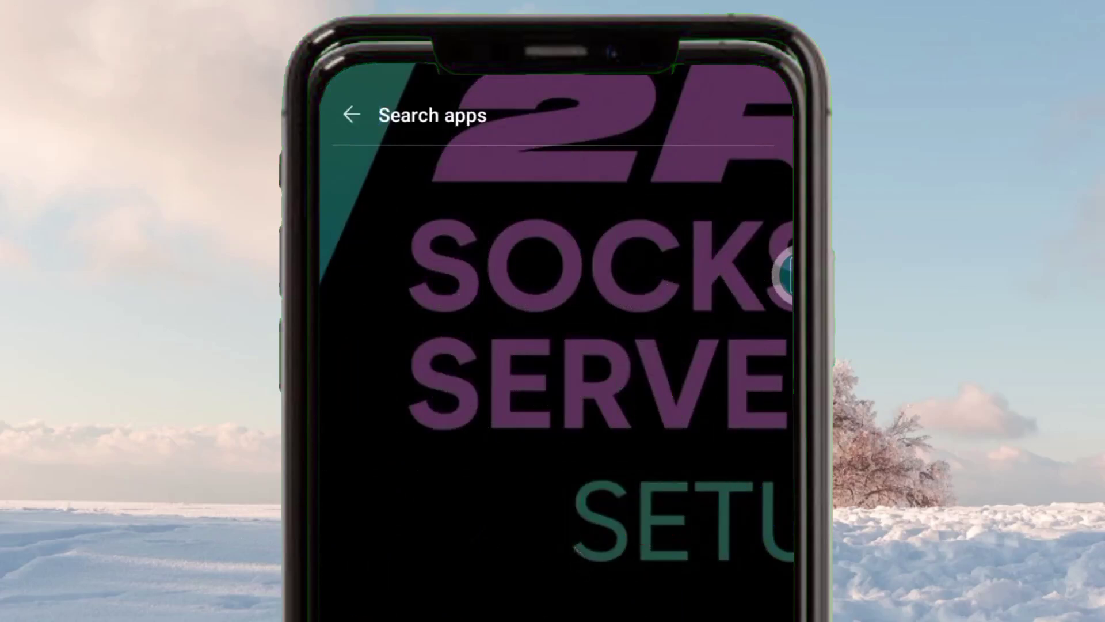
text(Ht)
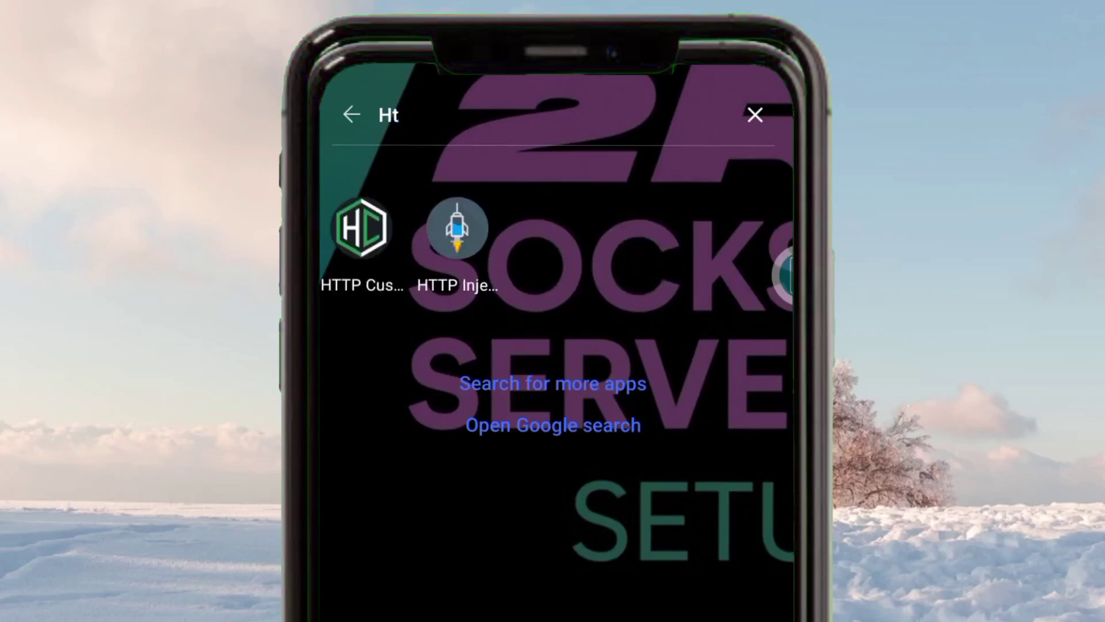
key(Return)
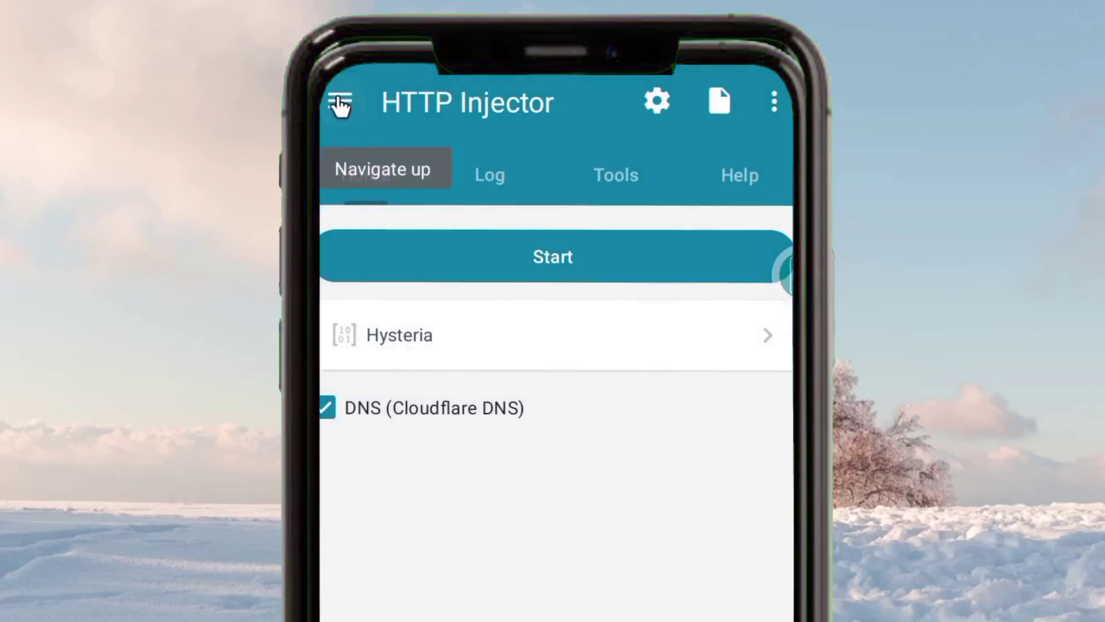
Go to Hysteria Settings from the drawer and bring up the Import Config dialog.
click(339, 103)
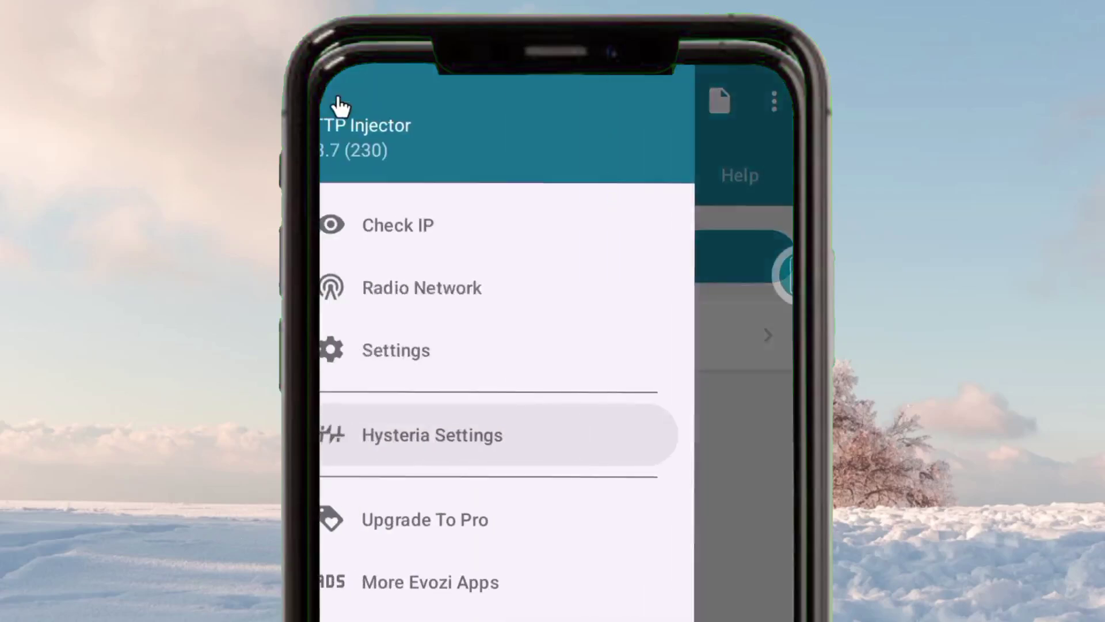
click(433, 426)
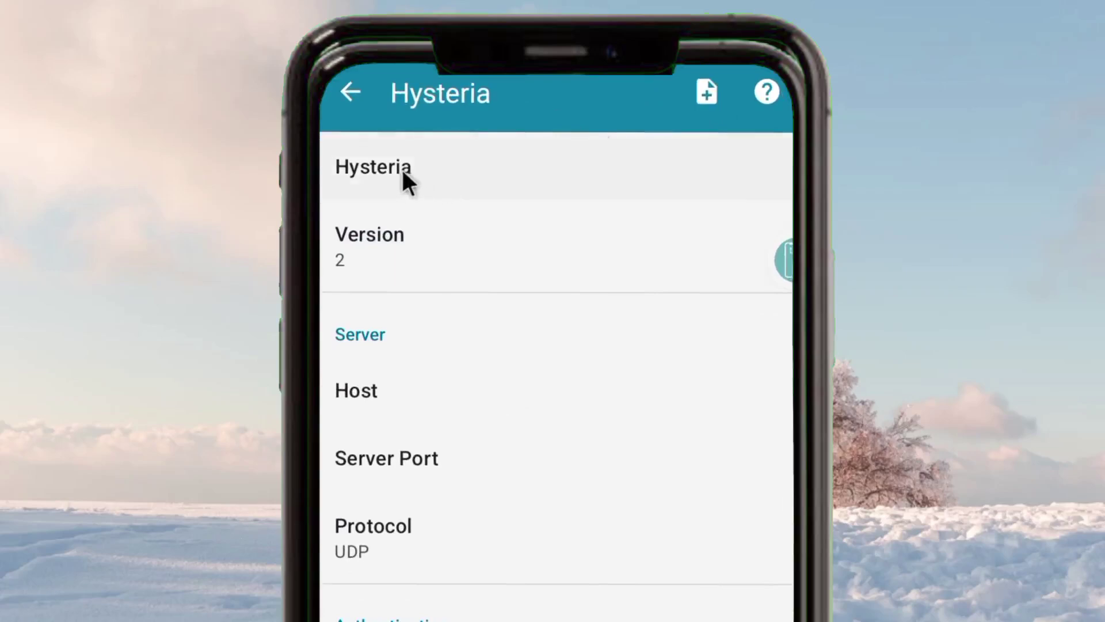
click(707, 92)
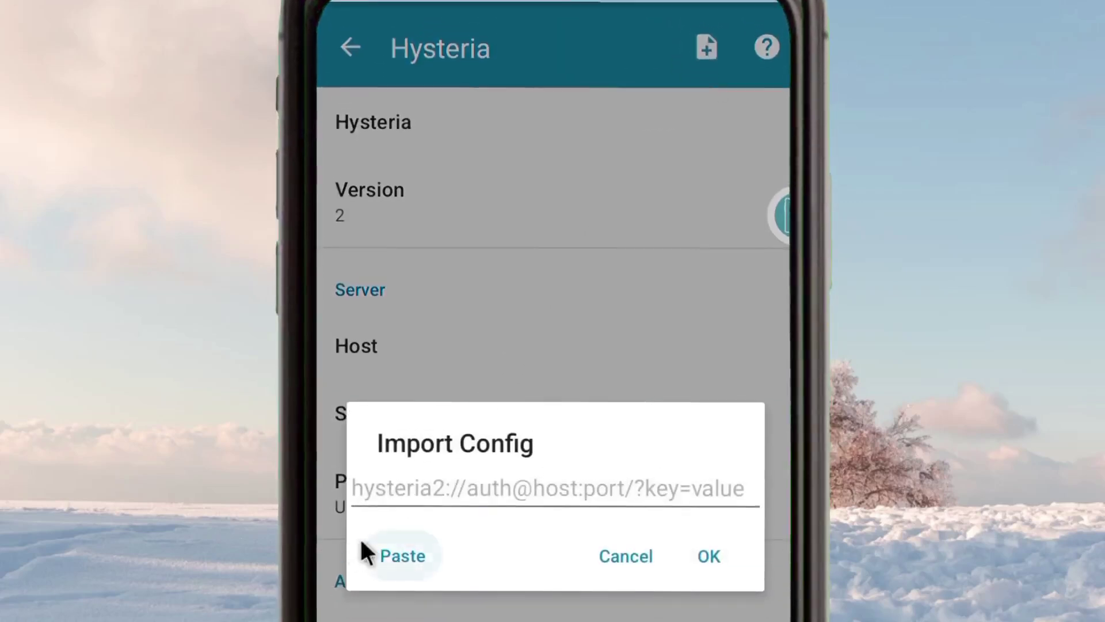
Paste the hy2 link, filling port 8443, both passwords and SNI sni-here.com.
click(398, 556)
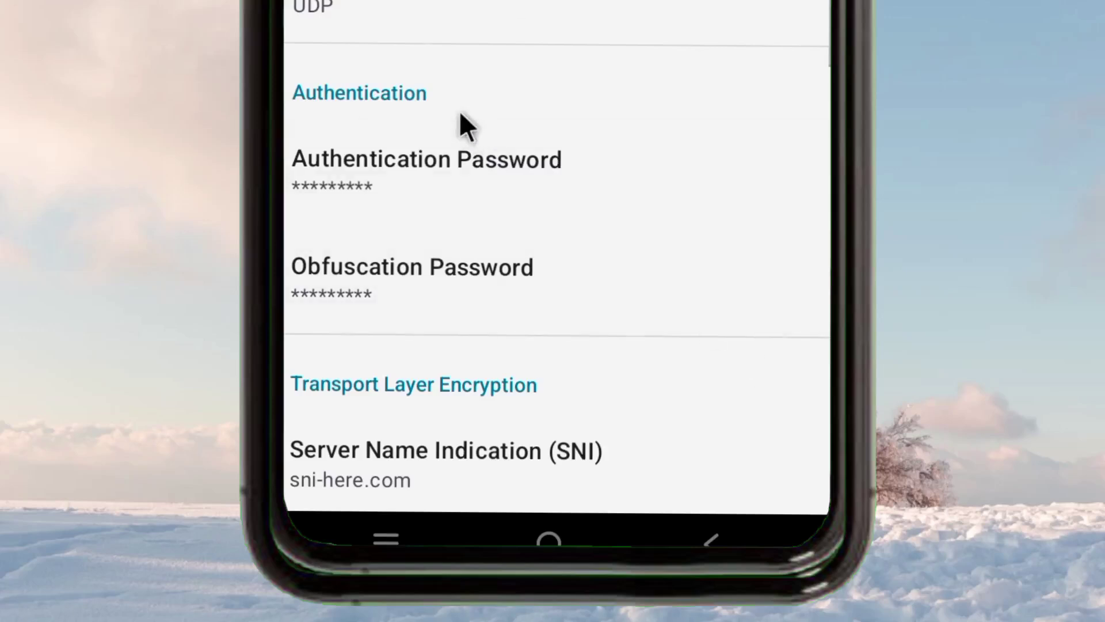
scroll(462, 119, down, 3)
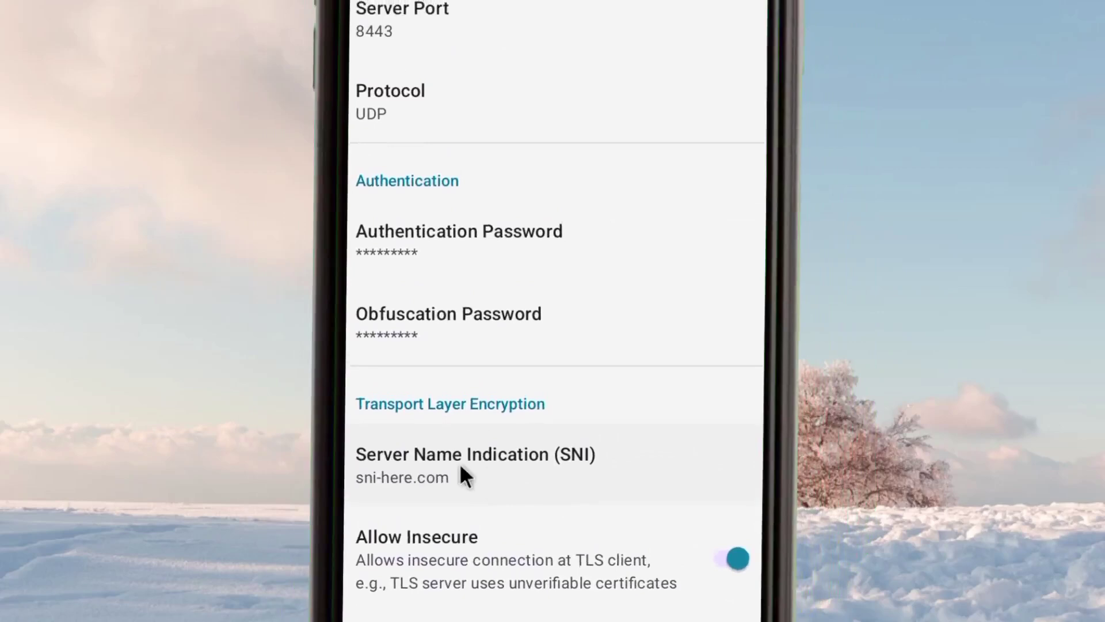
click(581, 489)
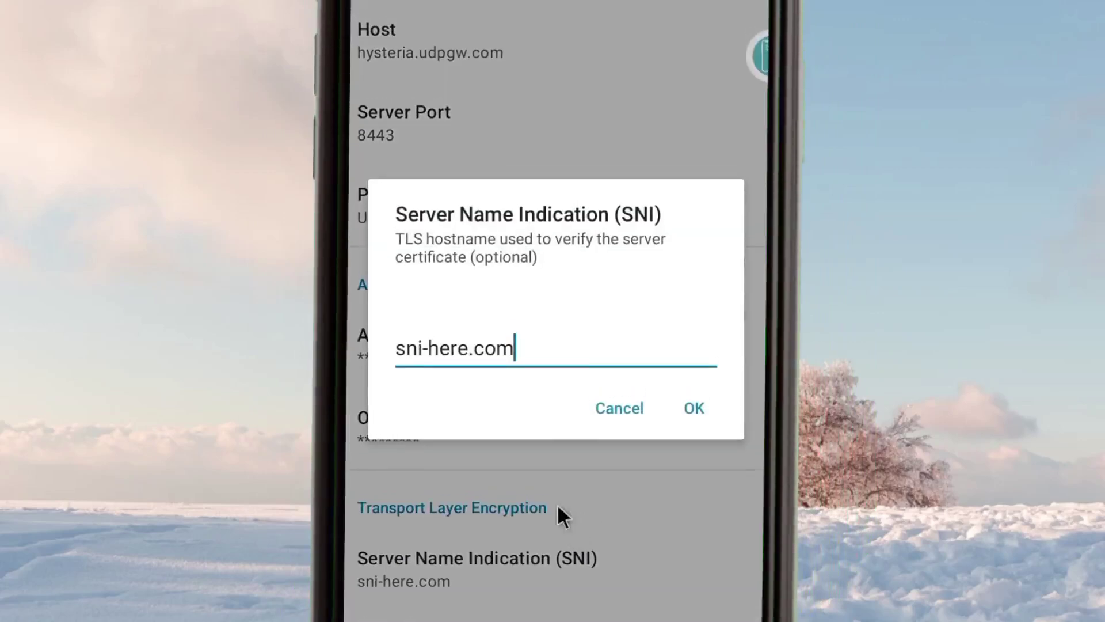
click(570, 371)
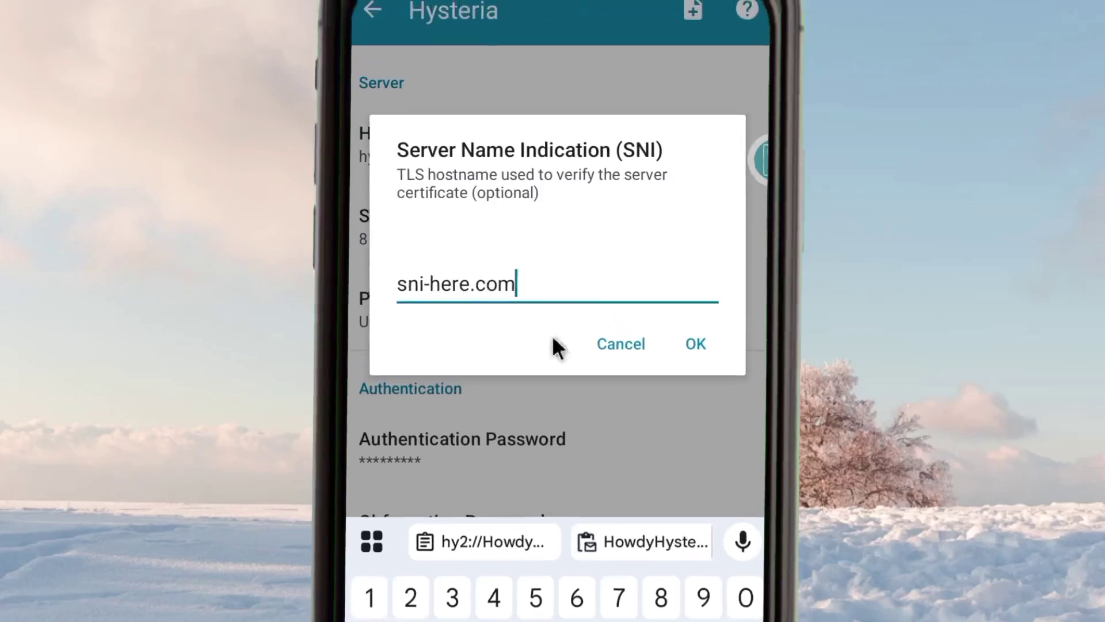
drag(398, 308, 539, 348)
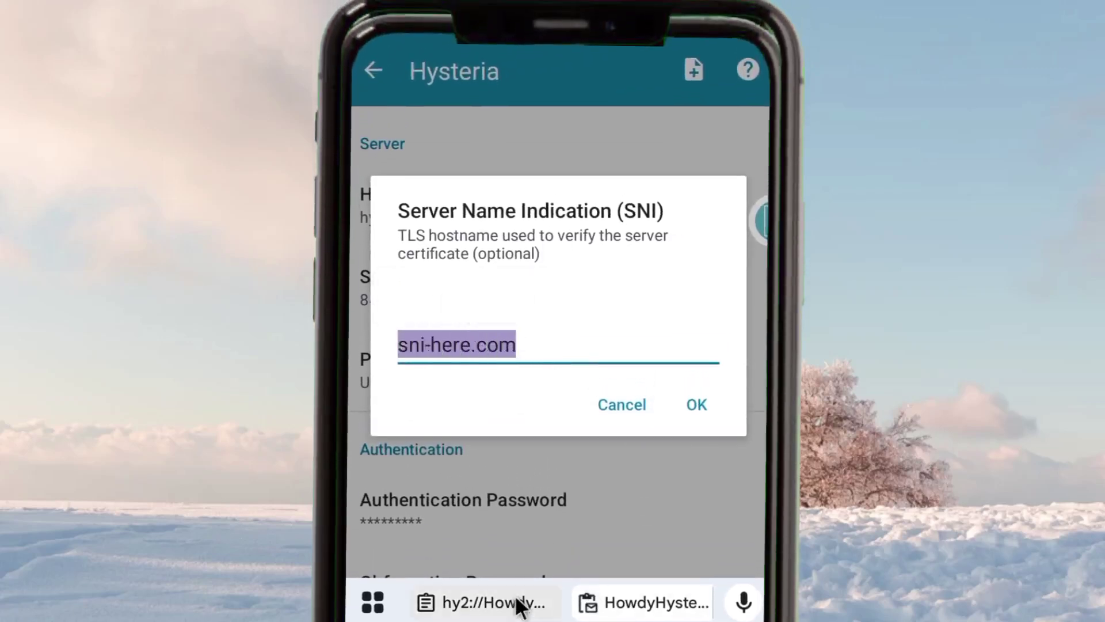
text(w)
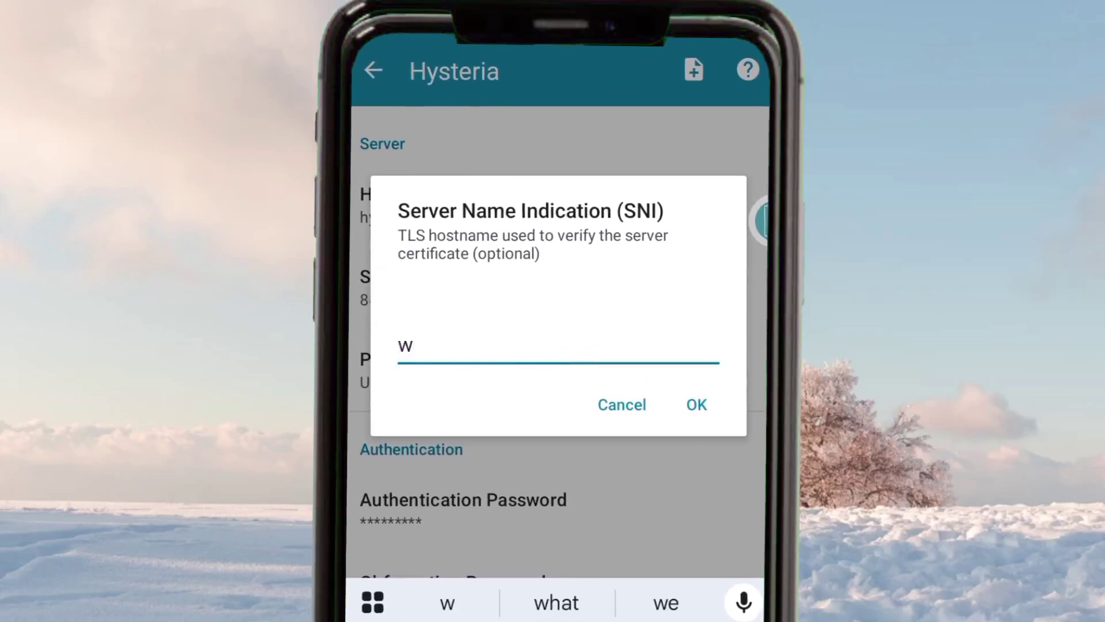
text(ww)
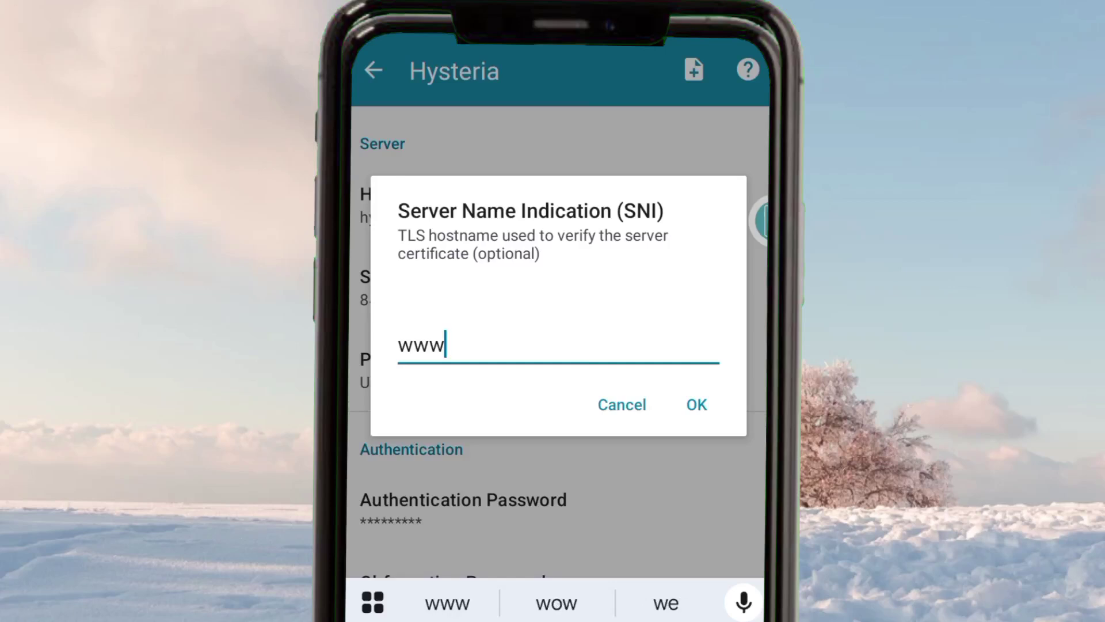
text(.youtu)
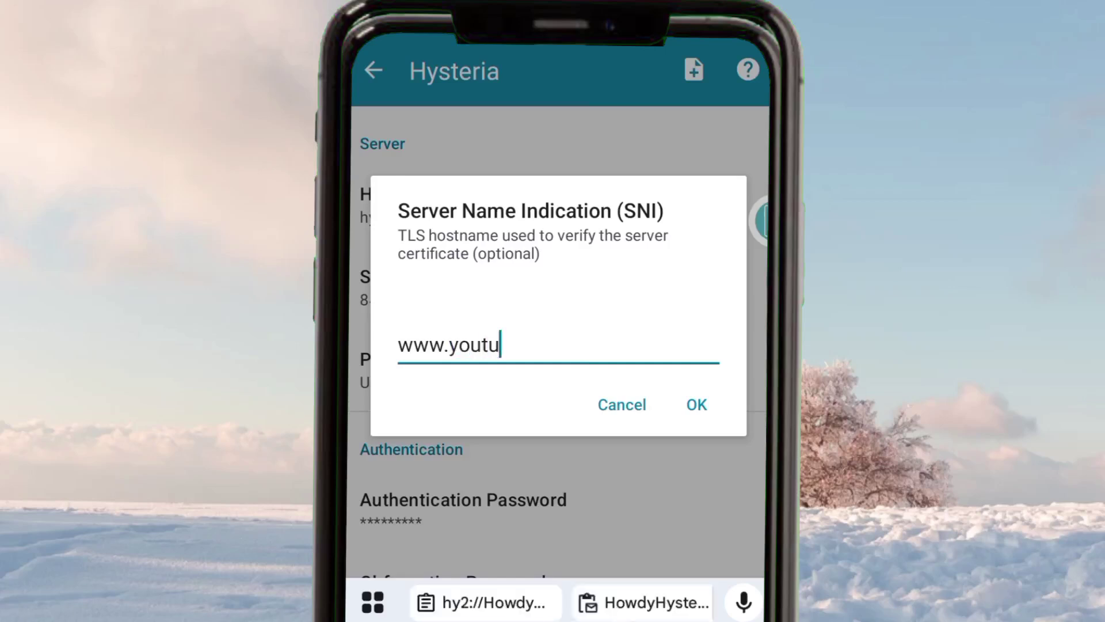
text(be.com)
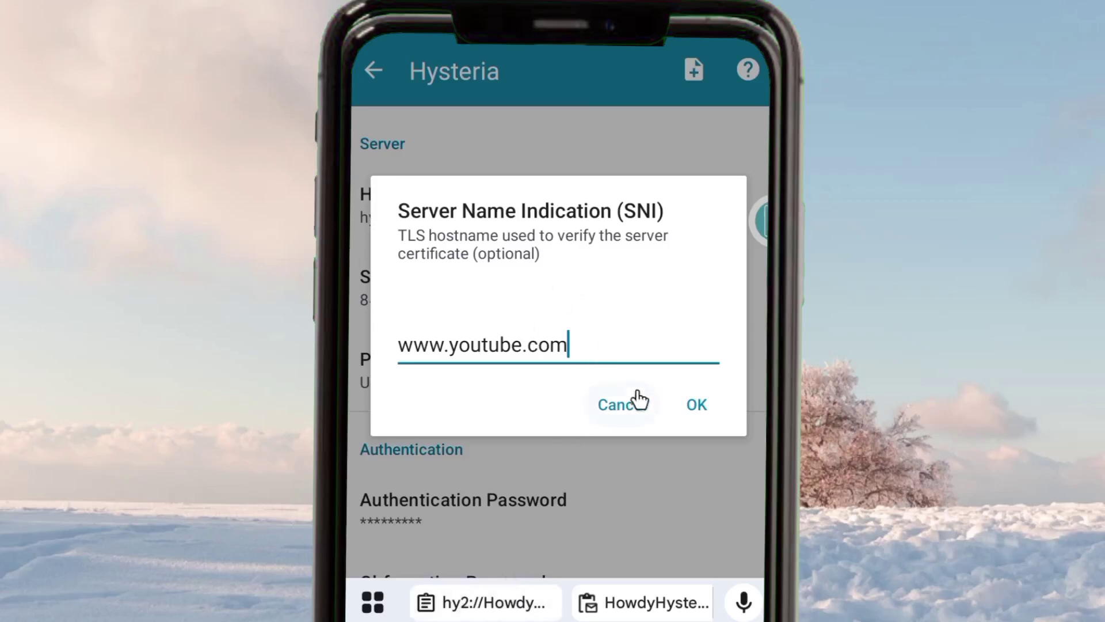
click(695, 405)
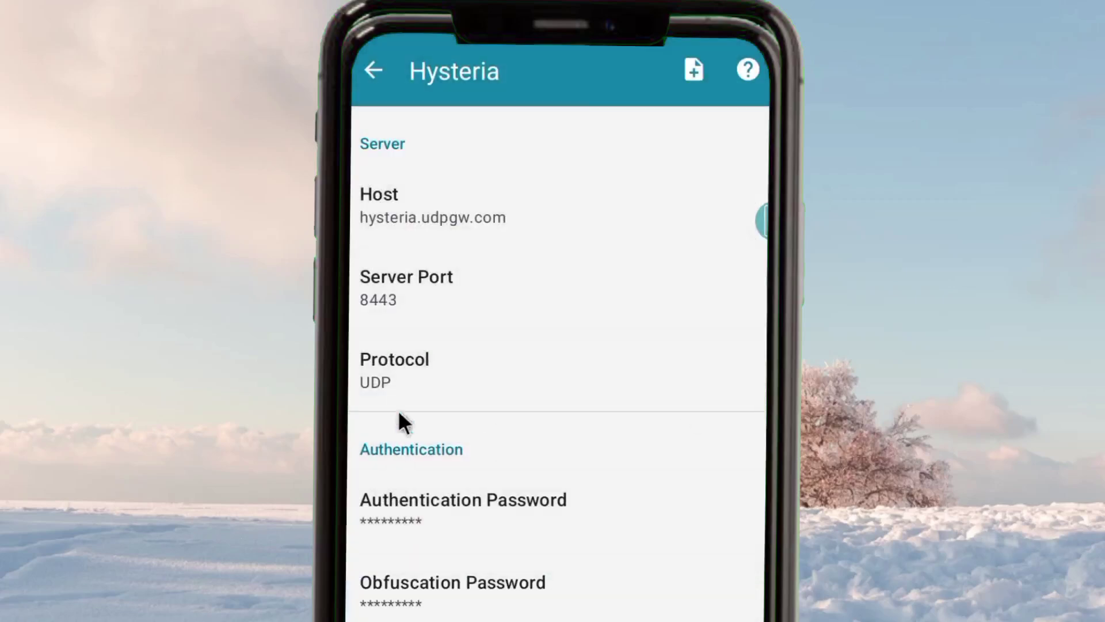
Back on the home screen, start the Hysteria tunnel with Cloudflare DNS, then disconnect it.
scroll(412, 504, up, 3)
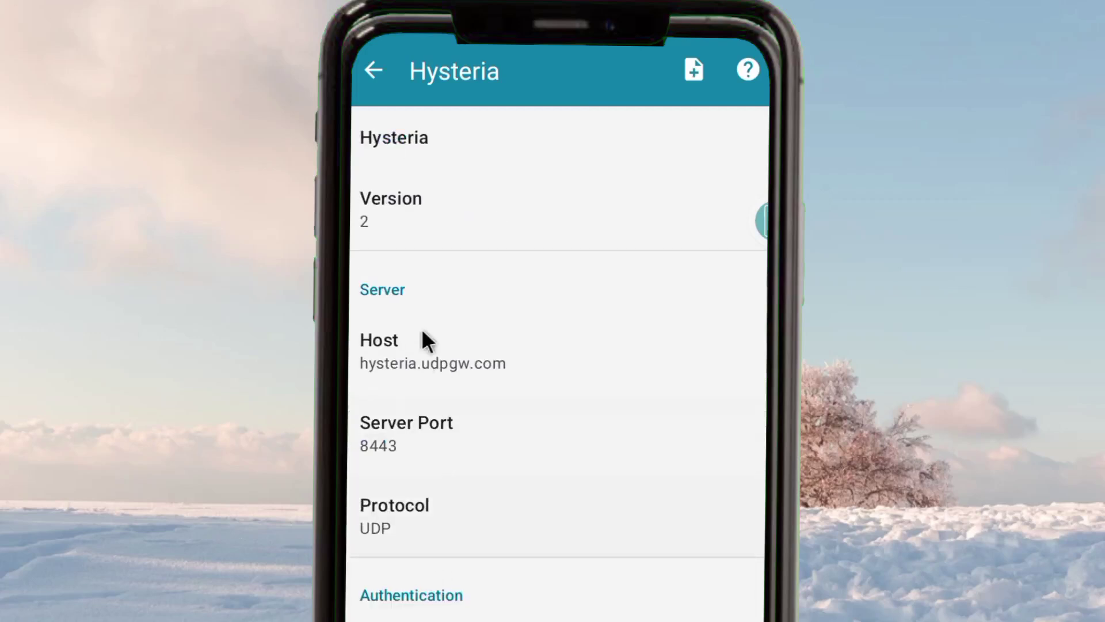
click(376, 71)
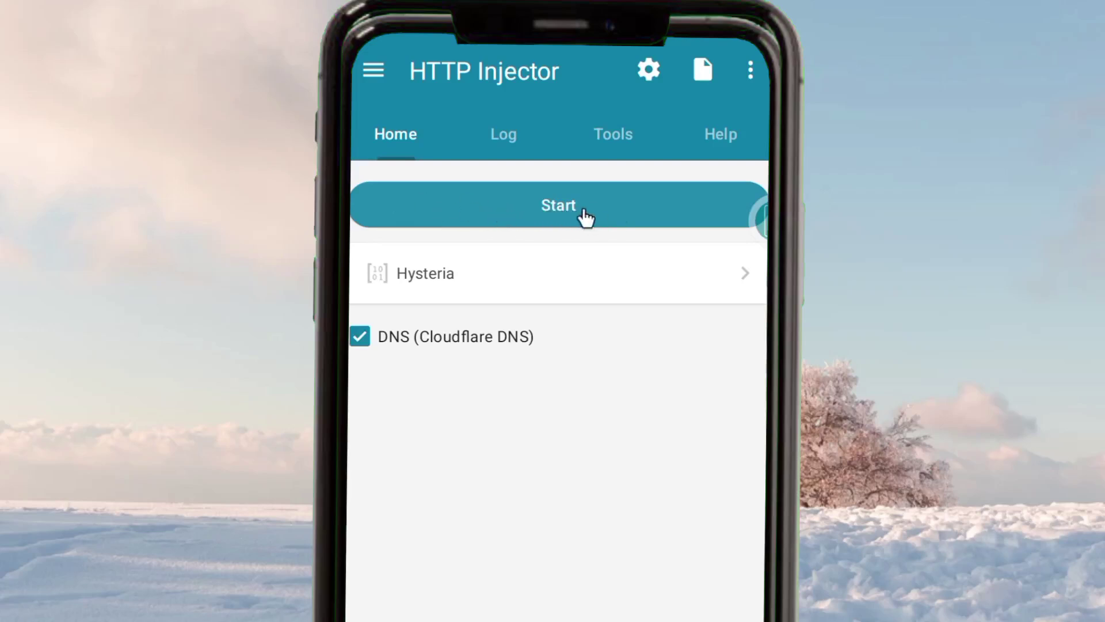
click(526, 214)
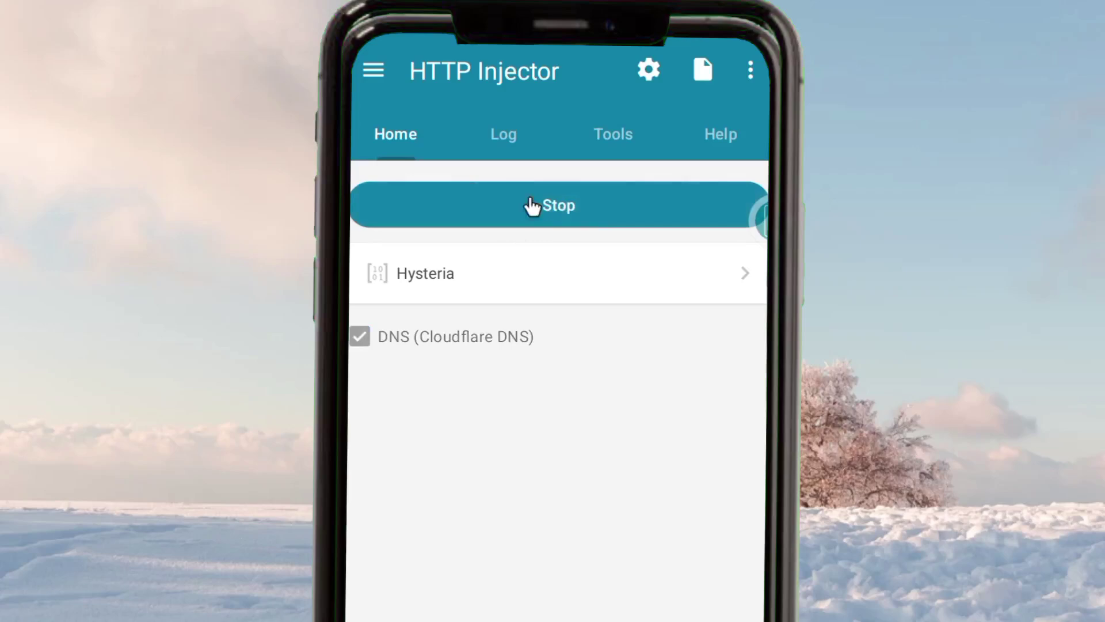
click(563, 206)
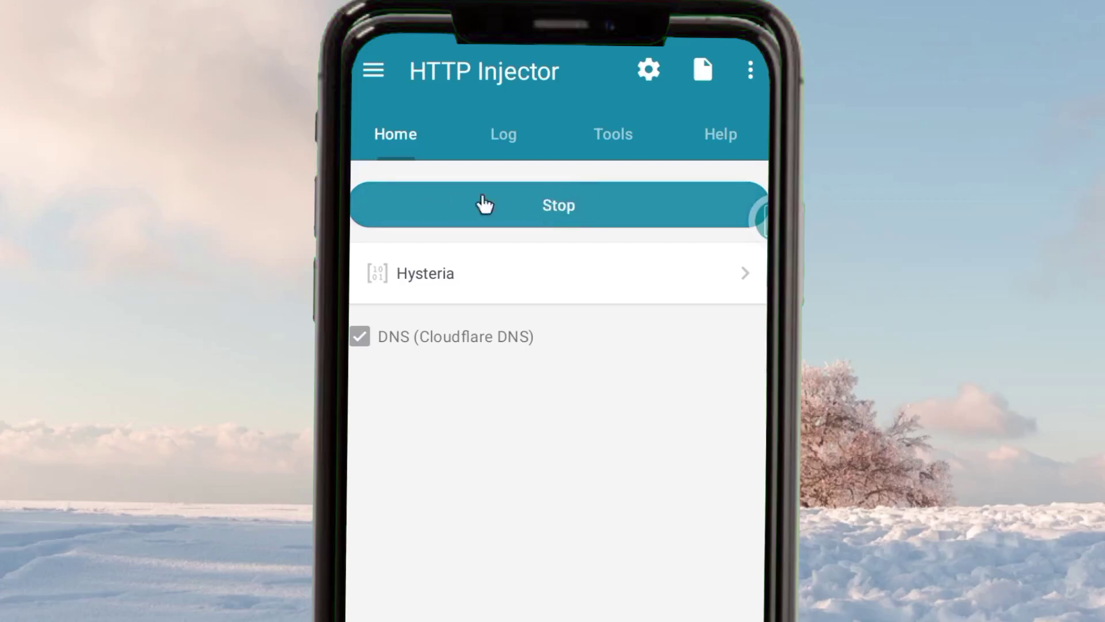
click(527, 198)
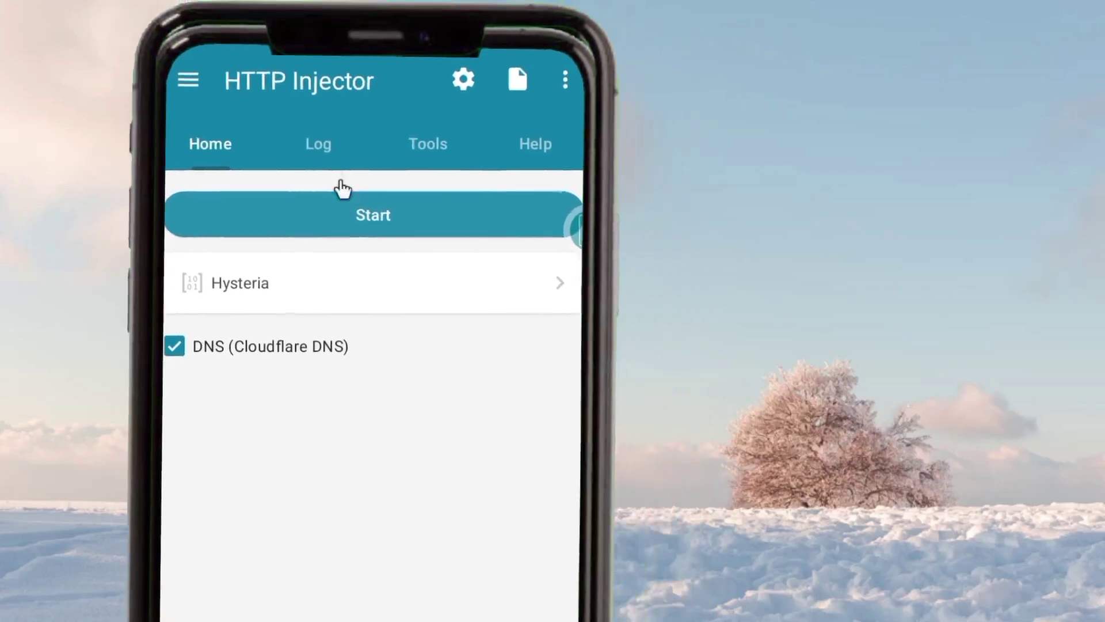